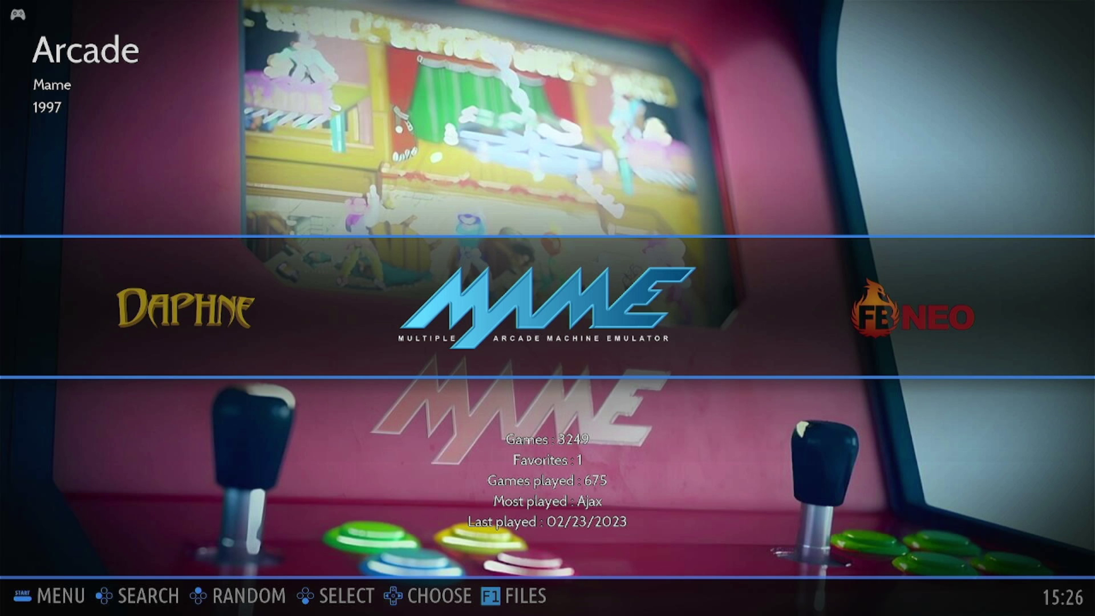
# - Enter the MAME game list and bring up the game menu for Killer Instinct (1994, Rareware)
pyautogui.press('Return')
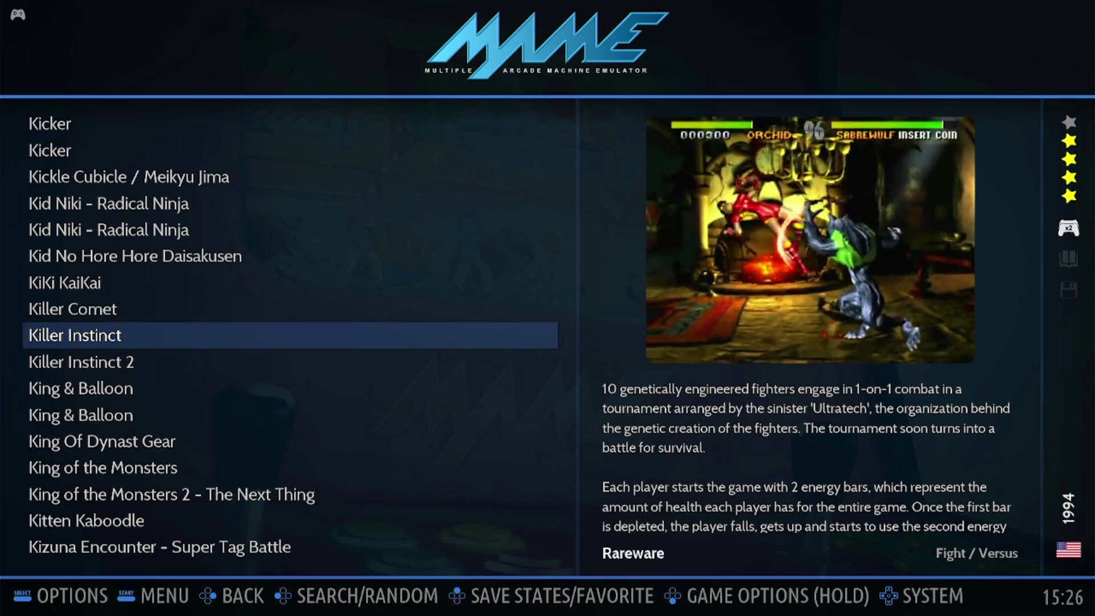
pyautogui.press('Down')
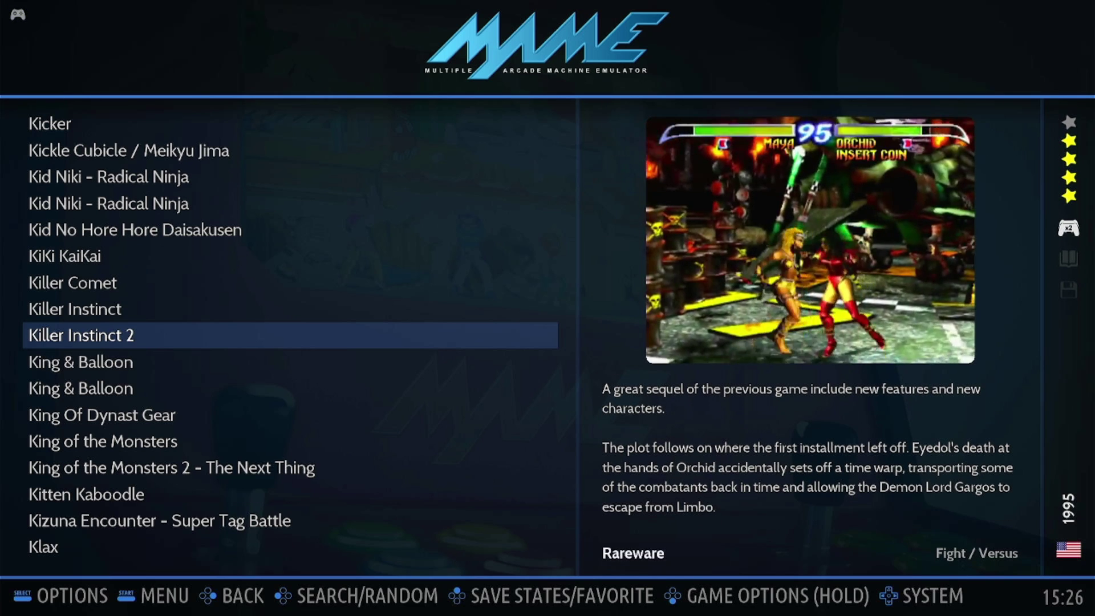
pyautogui.press('Up')
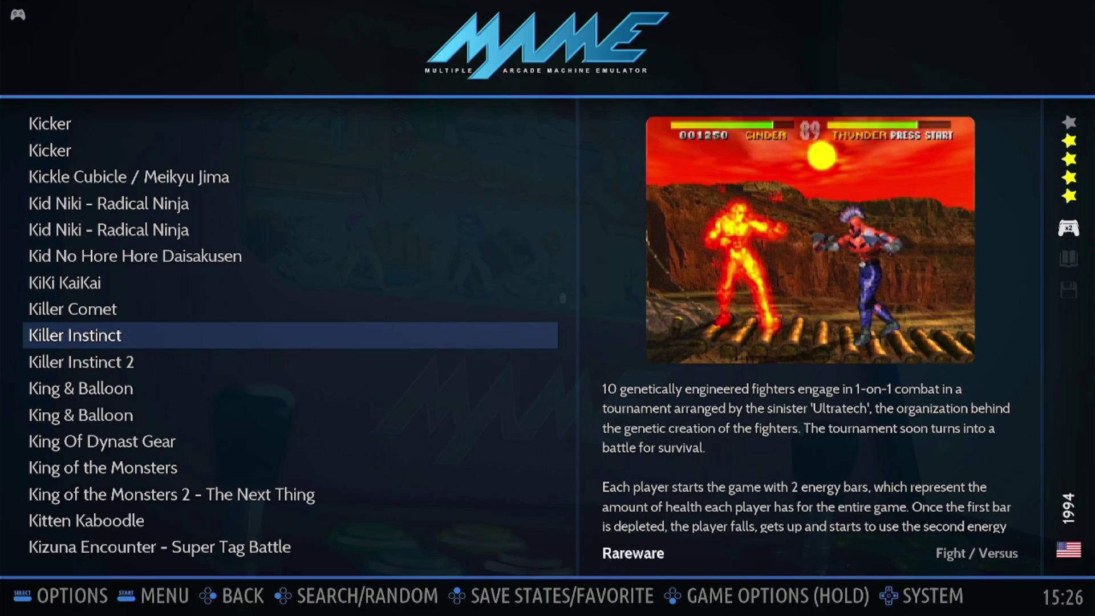
pyautogui.press('Return')
# - Switch Killer Instinct's emulator to LIBRETRO: MAME in Advanced Game Options and launch it
pyautogui.press('Return')
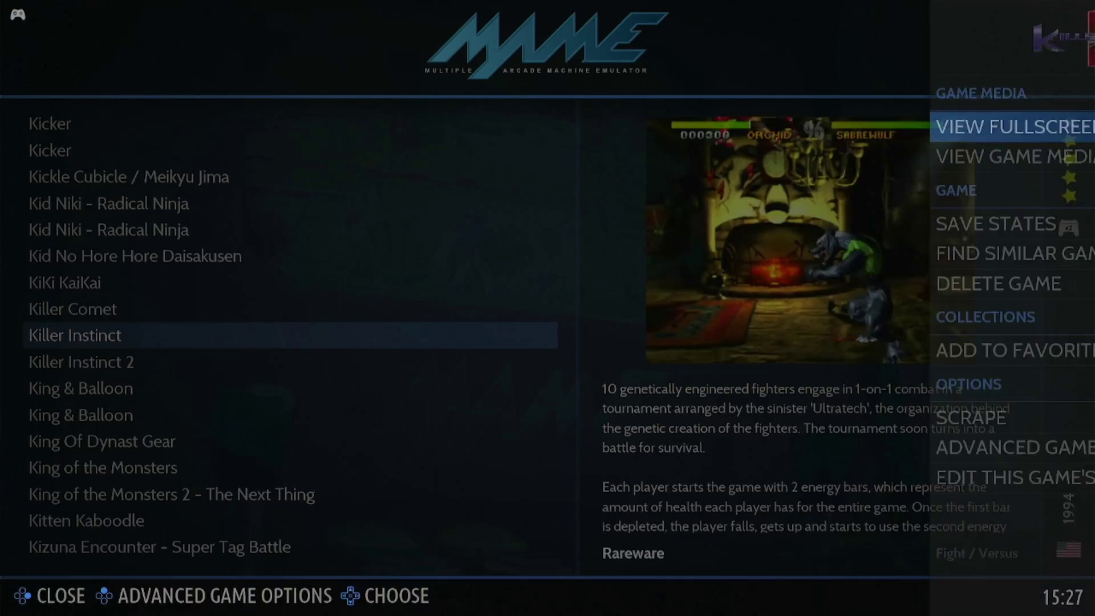
pyautogui.press('Up')
pyautogui.press('Up')
pyautogui.press('Return')
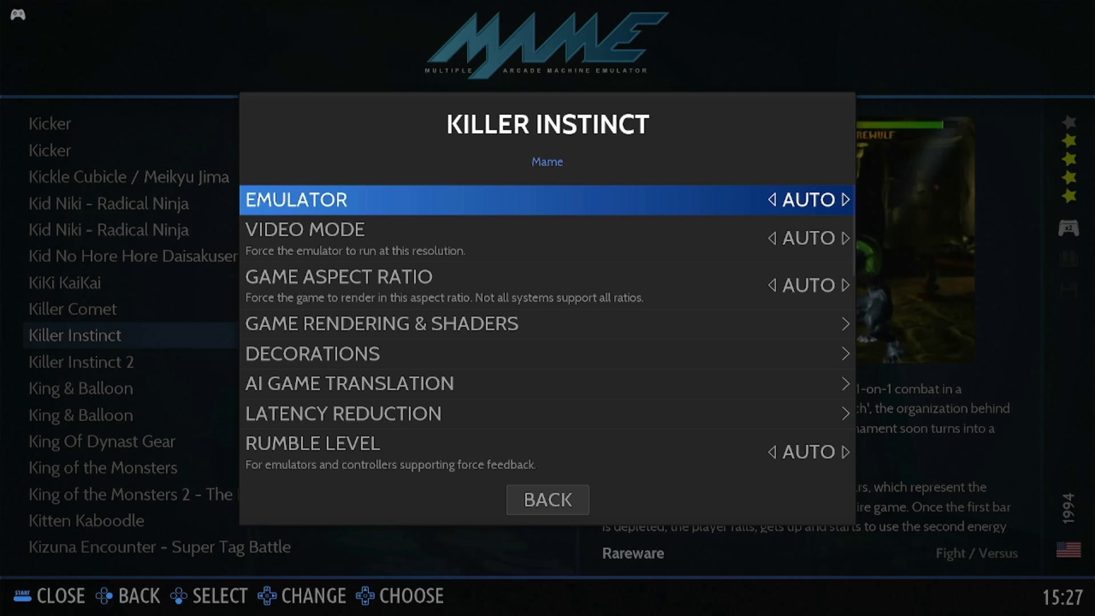
pyautogui.press('Right')
pyautogui.press('Right')
pyautogui.press('Right')
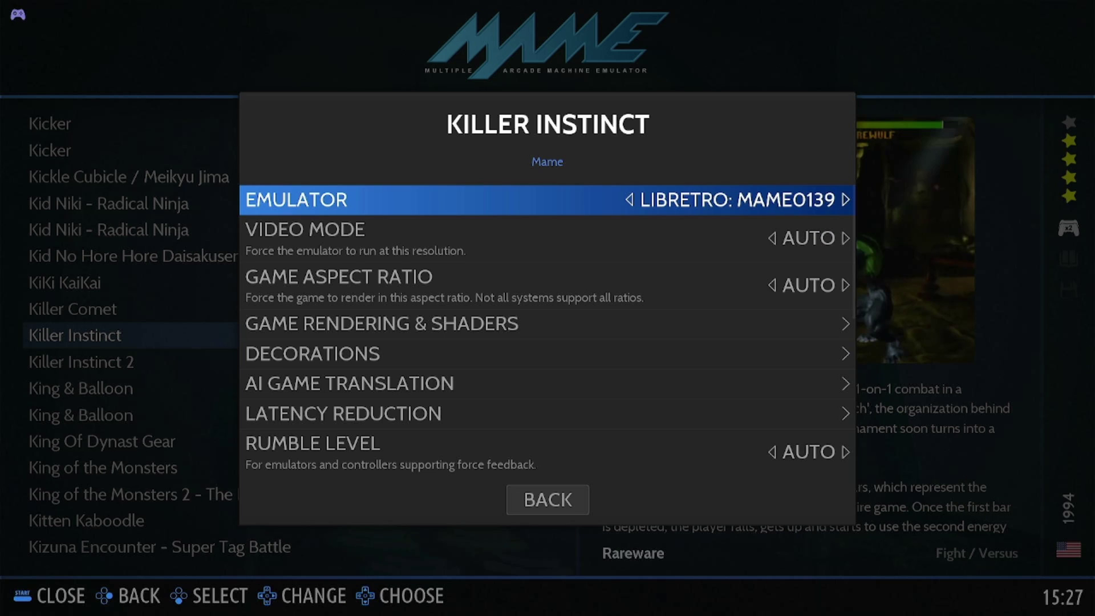
pyautogui.press('Left')
pyautogui.press('Left')
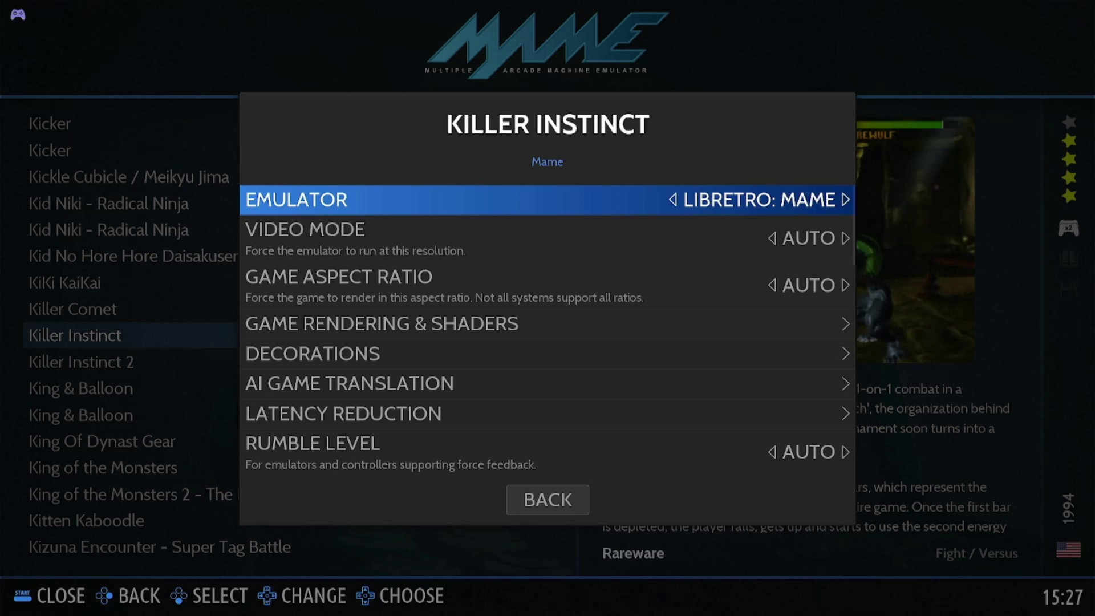
pyautogui.press('Right')
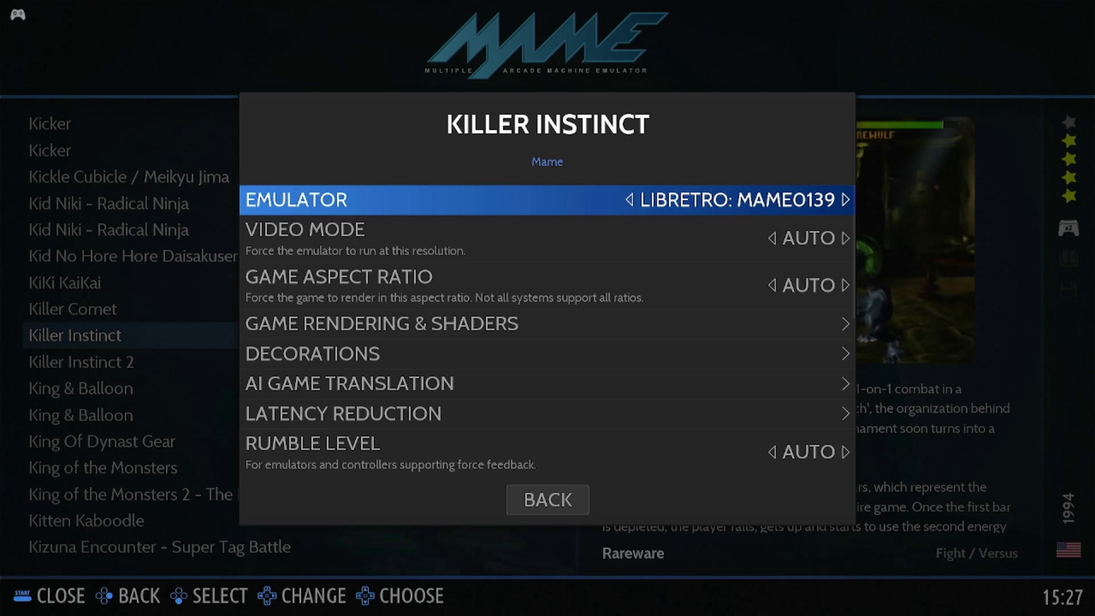
pyautogui.press('Left')
pyautogui.press('Return')
pyautogui.press('Return')
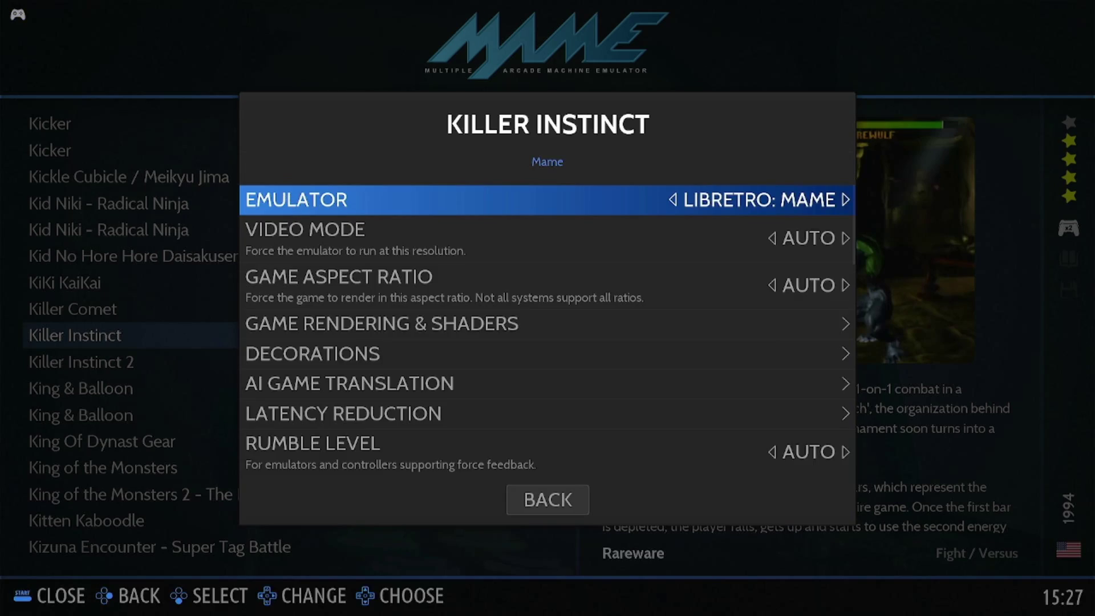
pyautogui.press('Escape')
pyautogui.press('Return')
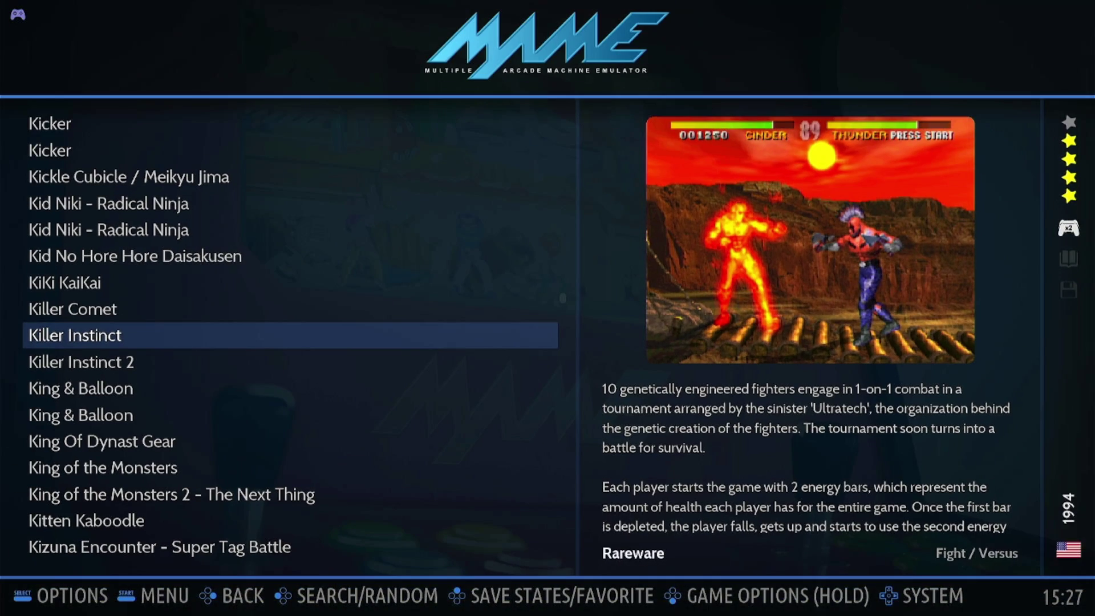
# - Reset Killer Instinct's emulator to AUTO, go back to the Arcade carousel and open FILES with F1
pyautogui.press('BackSpace')
pyautogui.press('Up')
pyautogui.press('Up')
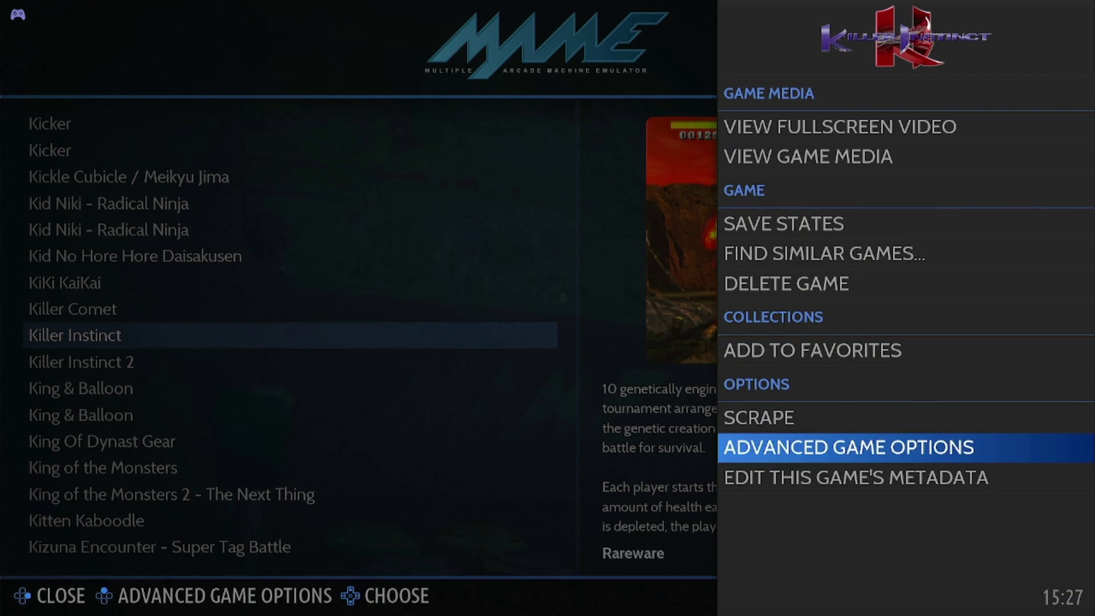
pyautogui.press('Return')
pyautogui.press('Left')
pyautogui.press('BackSpace')
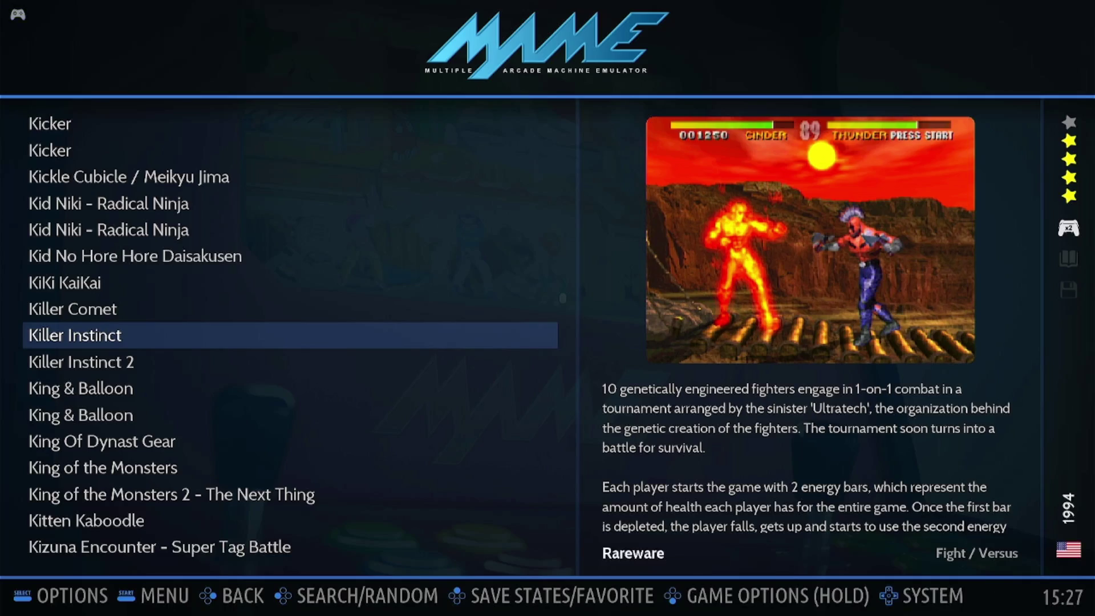
pyautogui.press('BackSpace')
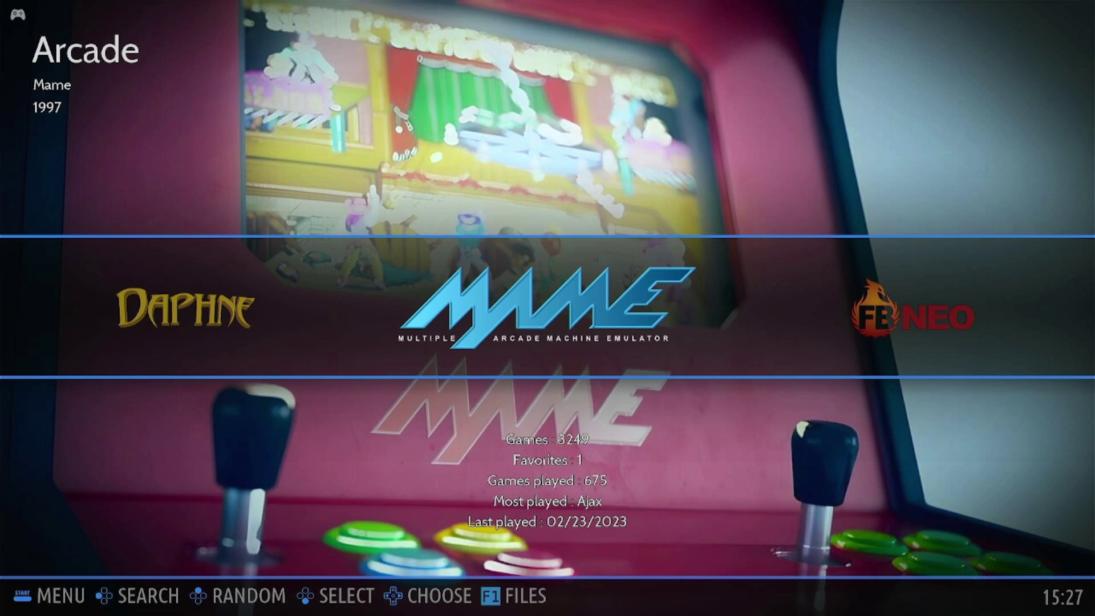
pyautogui.press('F1')
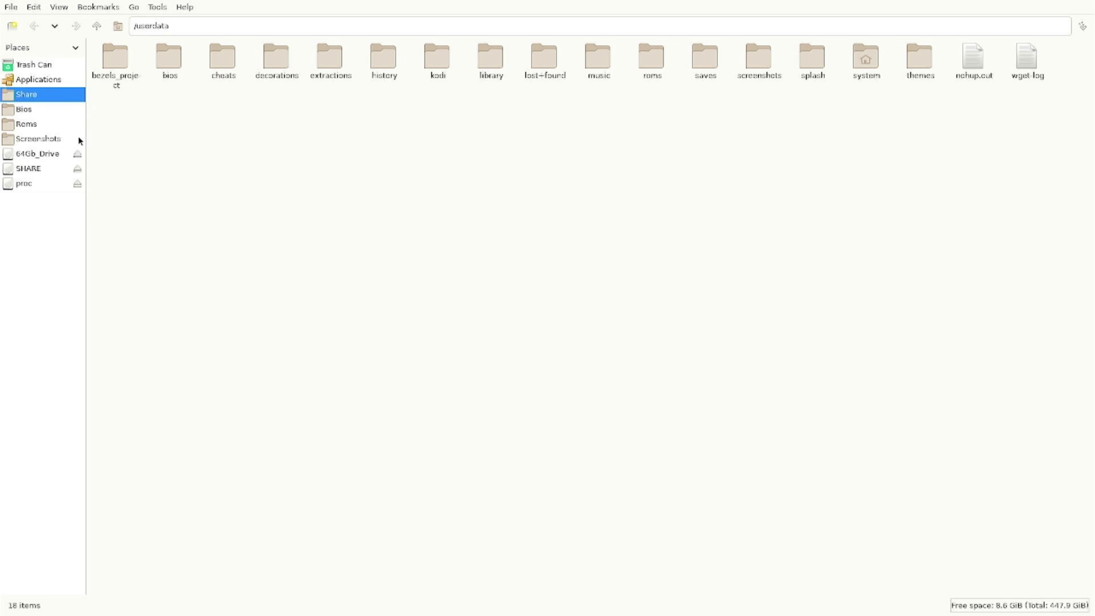
# - Browse to /userdata/roms/mame and select both kinst.zip and kinst2.zip
pyautogui.click(40, 125)
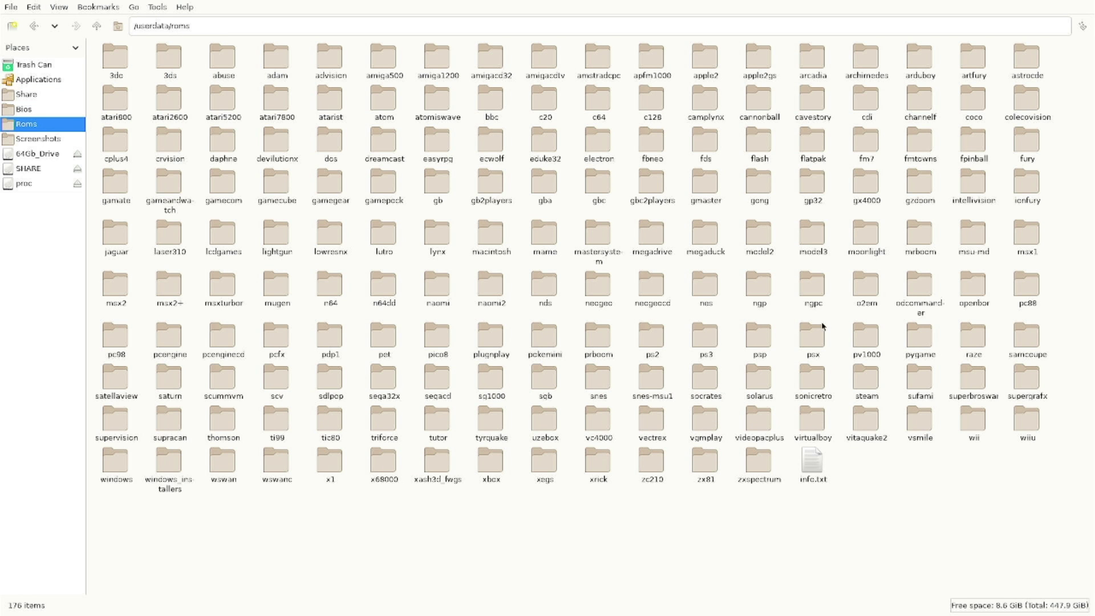
pyautogui.doubleClick(548, 235)
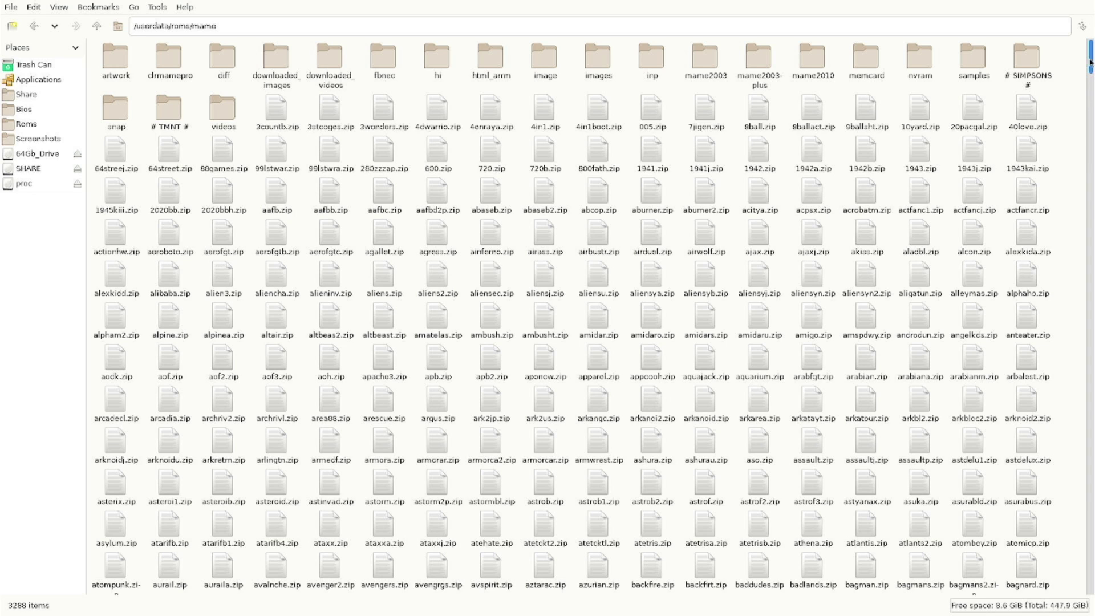
pyautogui.scroll(-5, 1091, 62)
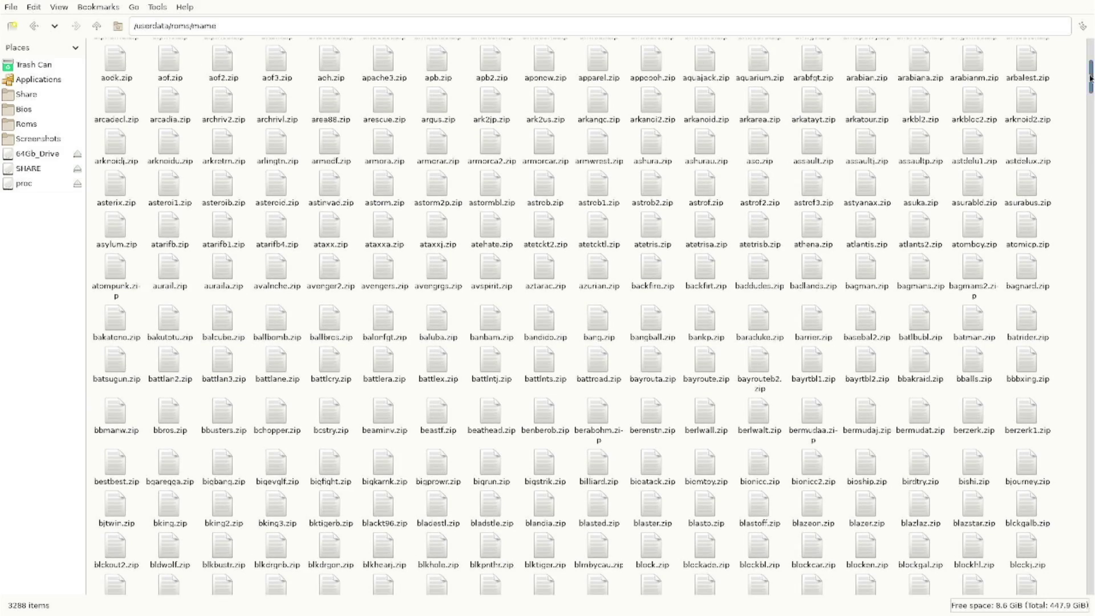
pyautogui.moveTo(1091, 79); pyautogui.dragTo(1090, 279)
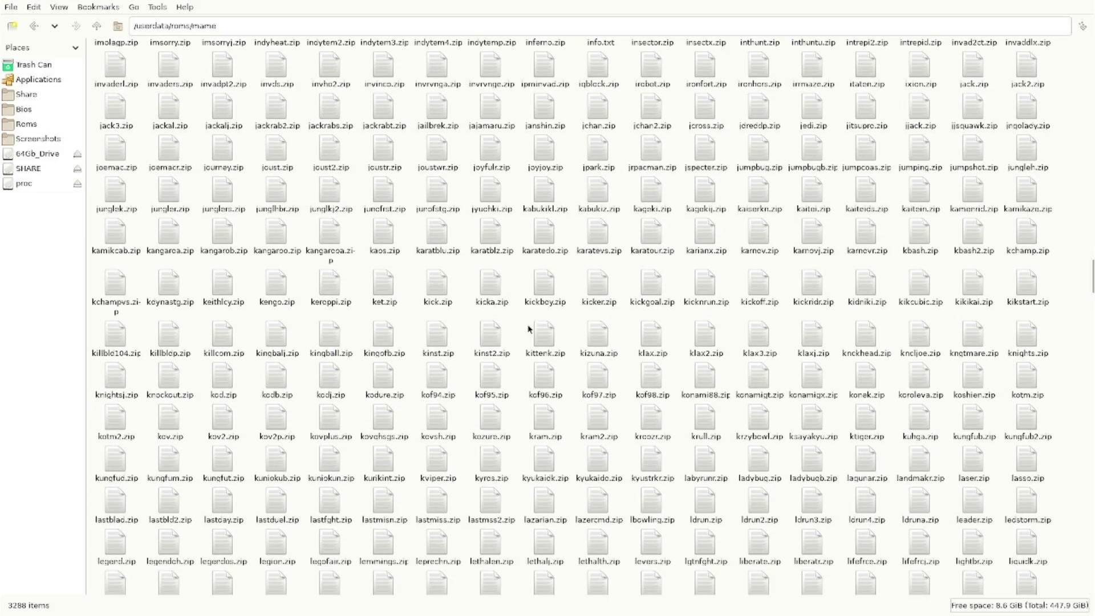
pyautogui.click(443, 342)
pyautogui.moveTo(443, 342); pyautogui.dragTo(508, 349)
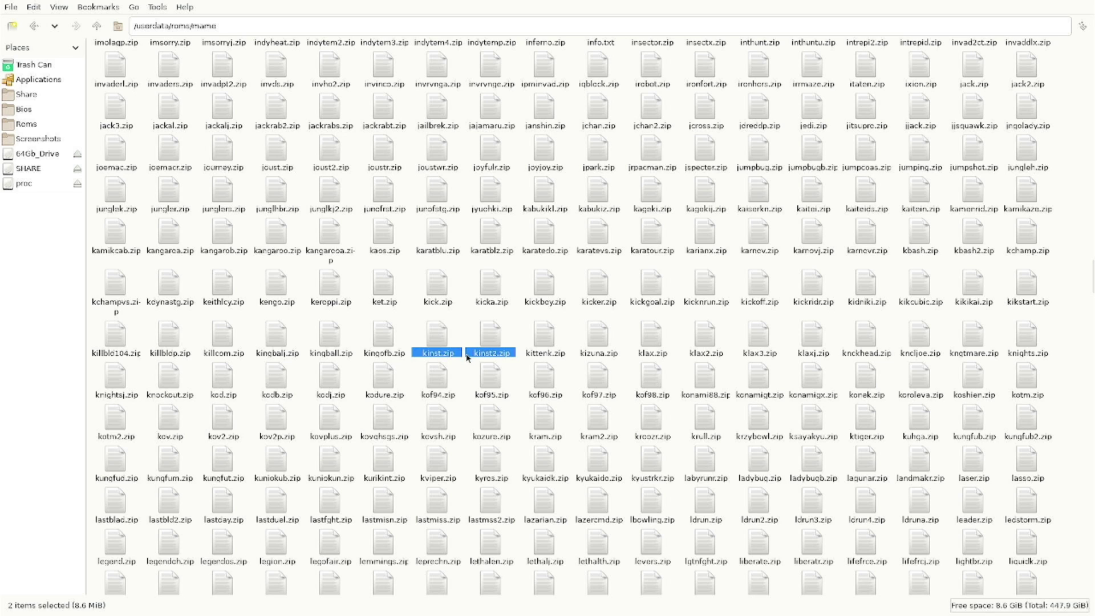
# - Make a new folder named kinst in /userdata/roms/mame and open it
pyautogui.rightClick(1059, 337)
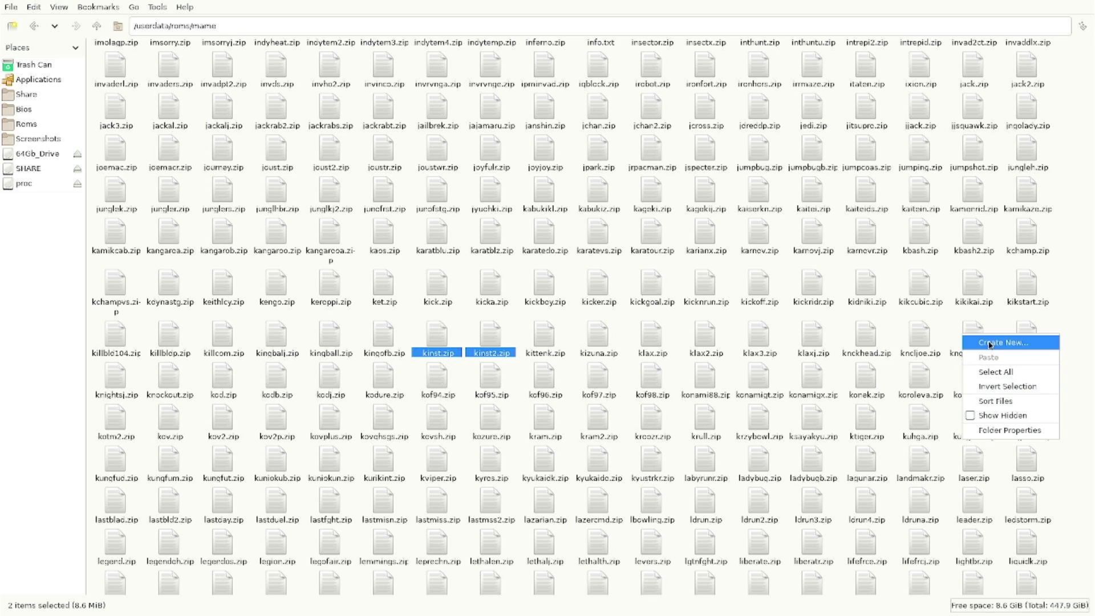
pyautogui.moveTo(979, 348)
pyautogui.click(935, 344)
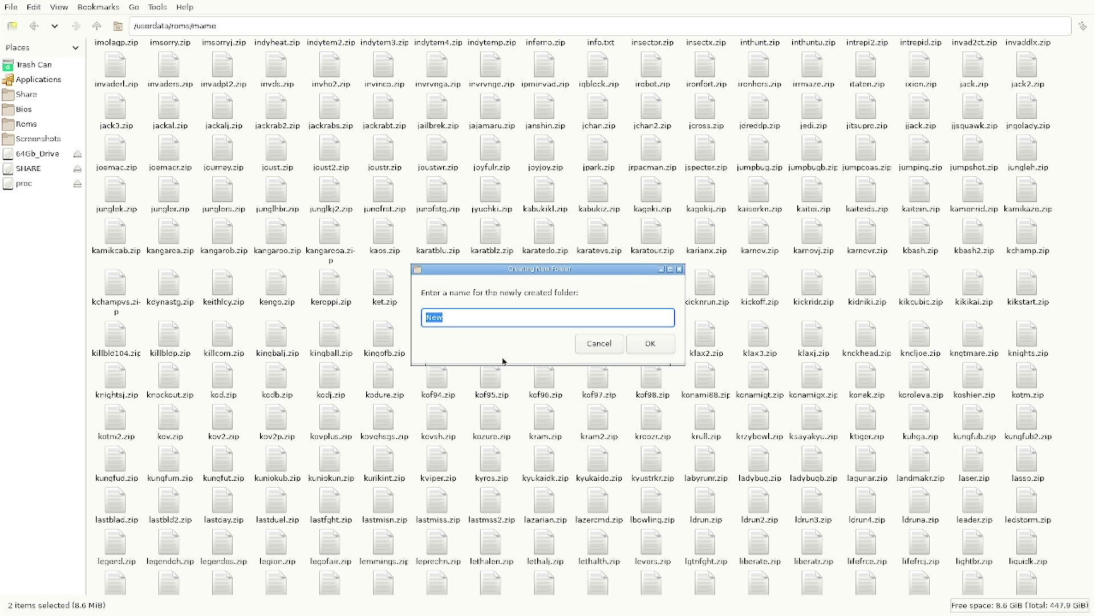
pyautogui.write('kinst')
pyautogui.click(663, 347)
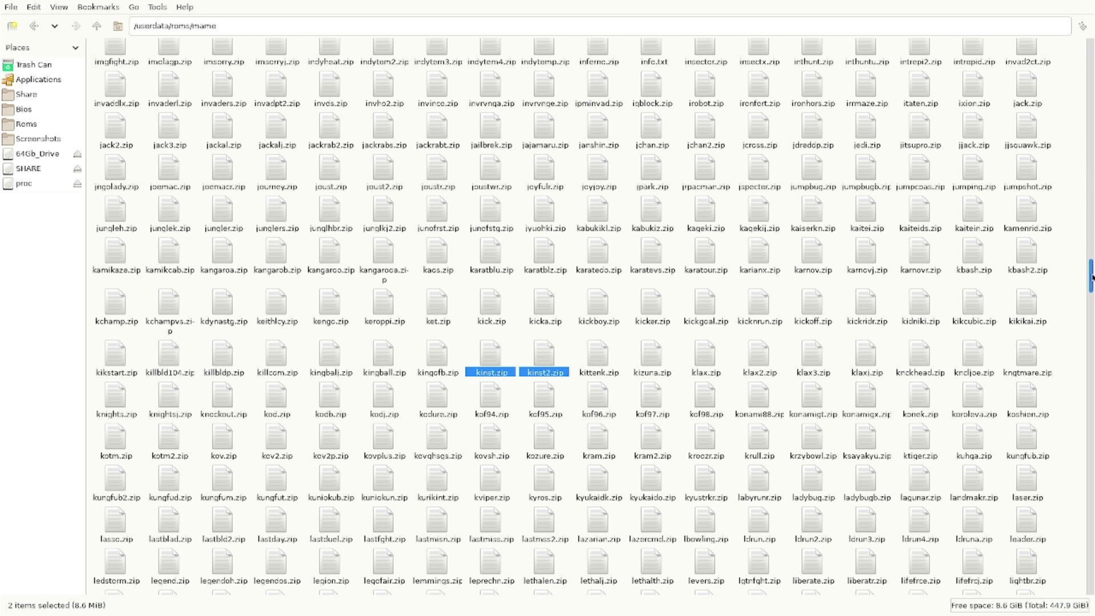
pyautogui.moveTo(1091, 278); pyautogui.dragTo(1090, 35)
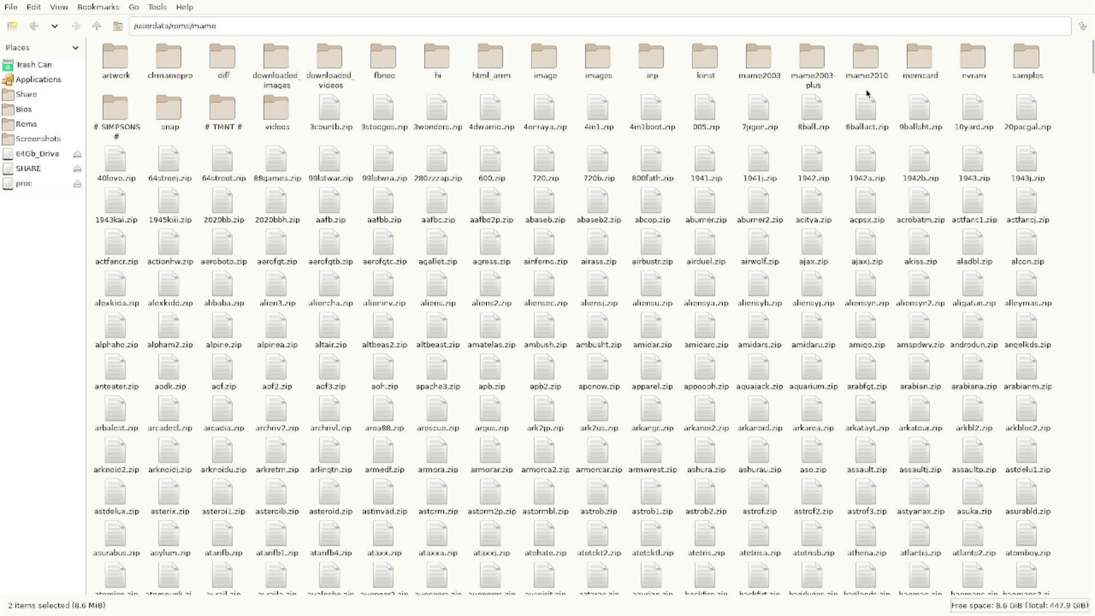
pyautogui.click(709, 64)
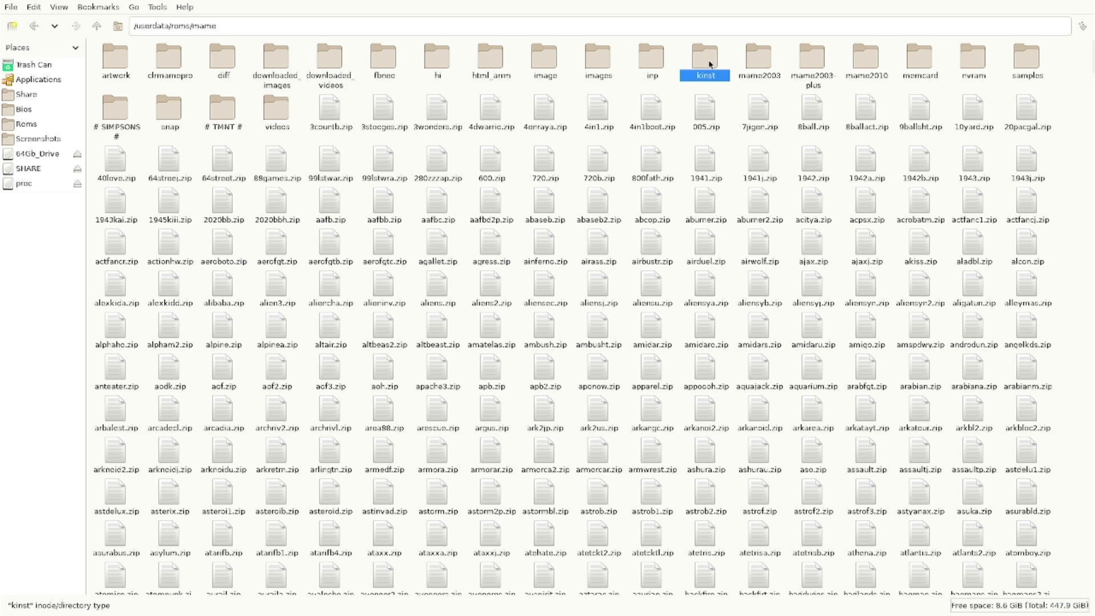
pyautogui.doubleClick(710, 64)
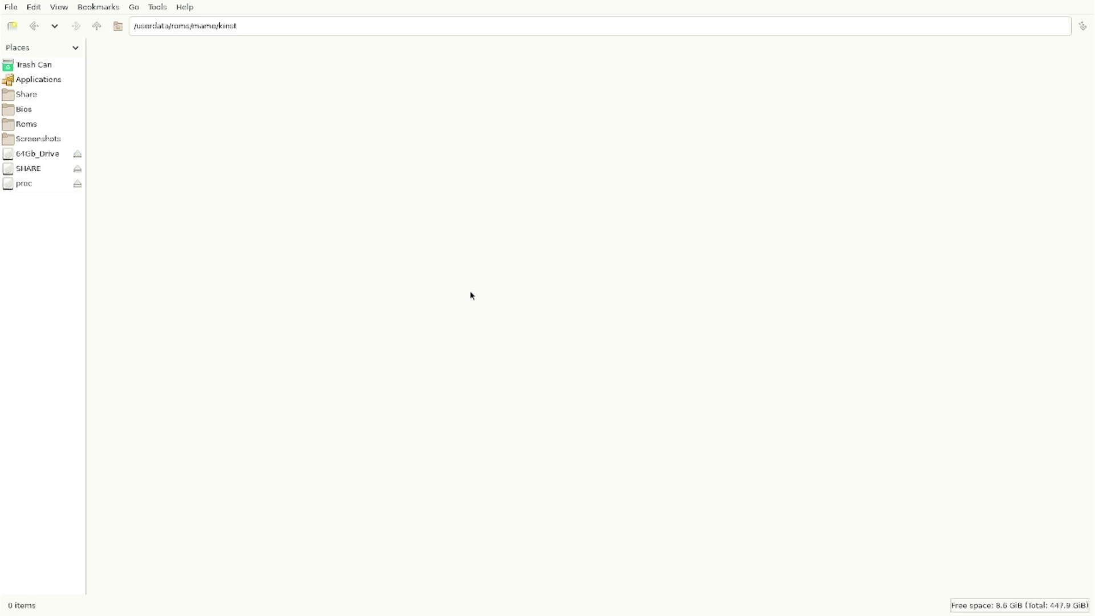
# - Copy kinst.chd from the 64Gb_Drive's Game Roms folder
pyautogui.click(7, 158)
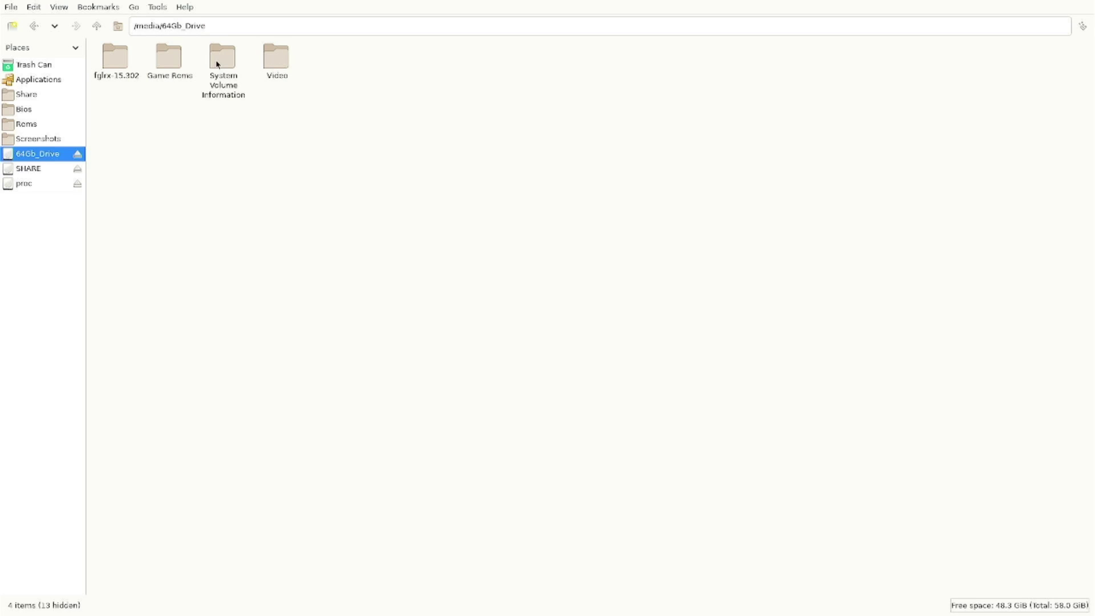
pyautogui.doubleClick(177, 70)
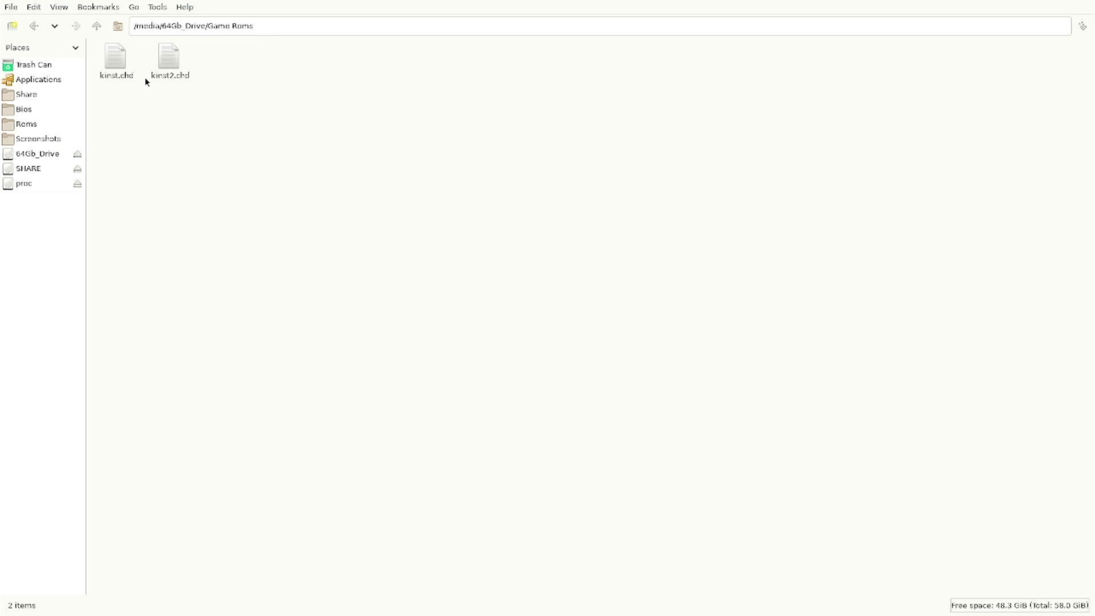
pyautogui.click(120, 62)
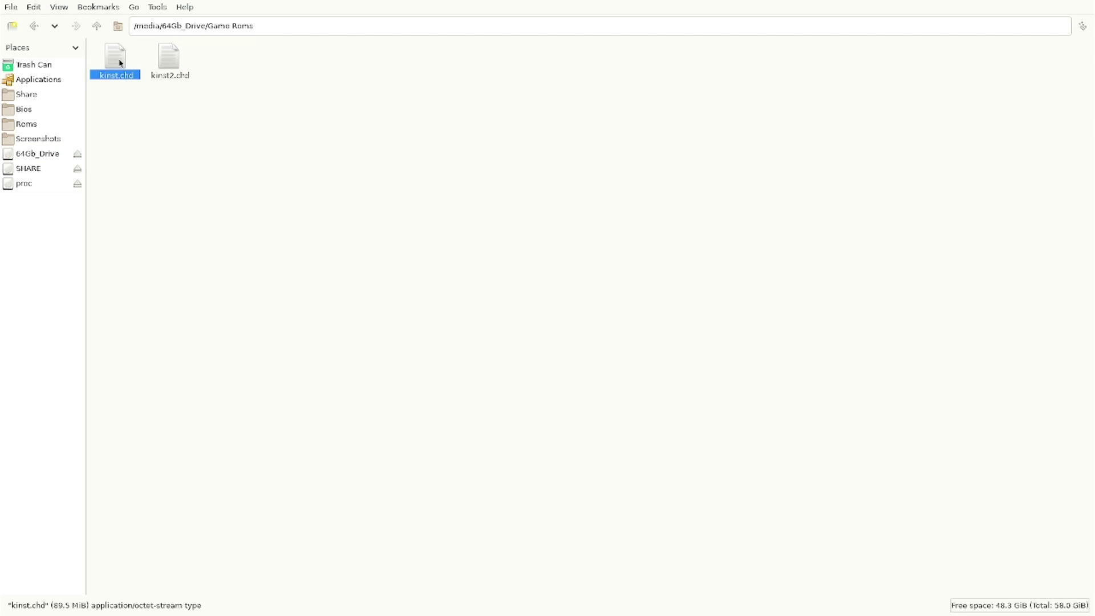
pyautogui.rightClick(120, 62)
pyautogui.click(137, 98)
# - Paste kinst.chd into /userdata/roms/mame/kinst and close the file manager window
pyautogui.click(39, 128)
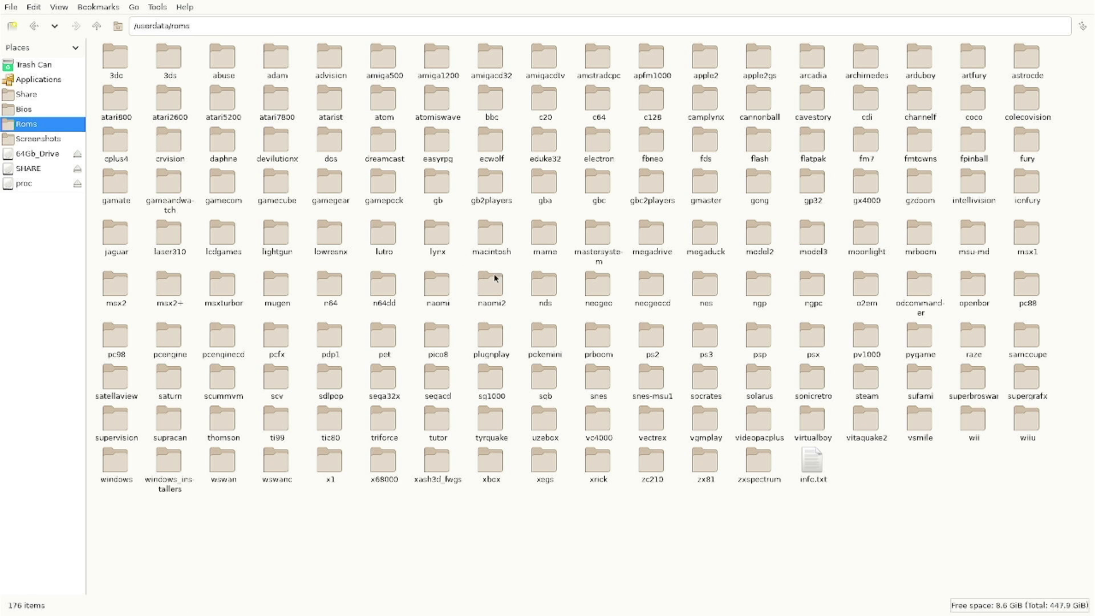
pyautogui.doubleClick(542, 239)
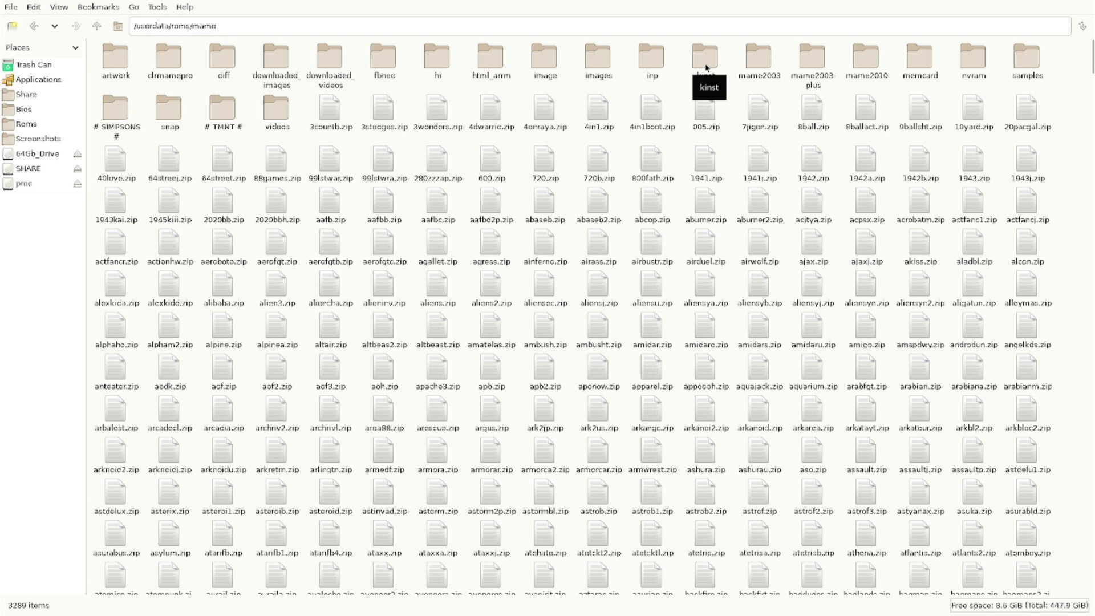
pyautogui.doubleClick(706, 67)
pyautogui.rightClick(238, 176)
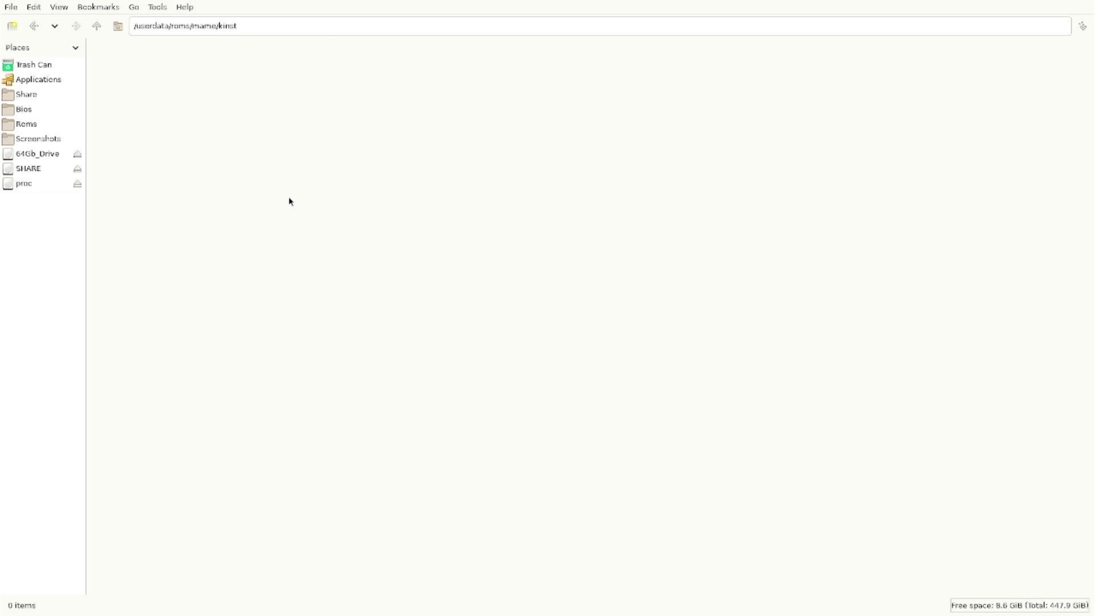
pyautogui.hotkey('ctrl', 'v')
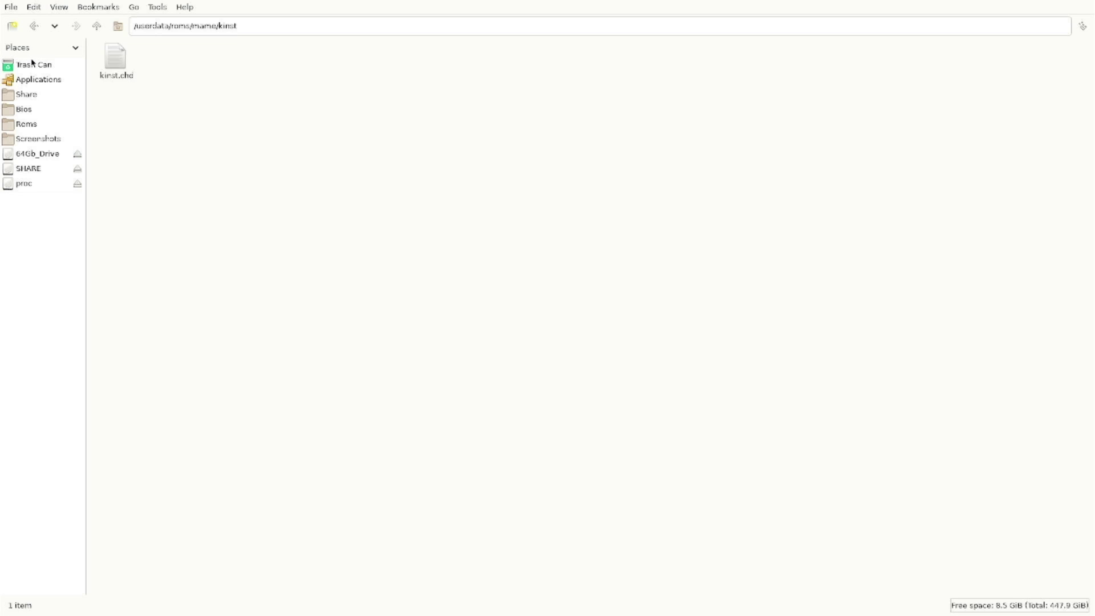
pyautogui.click(9, 7)
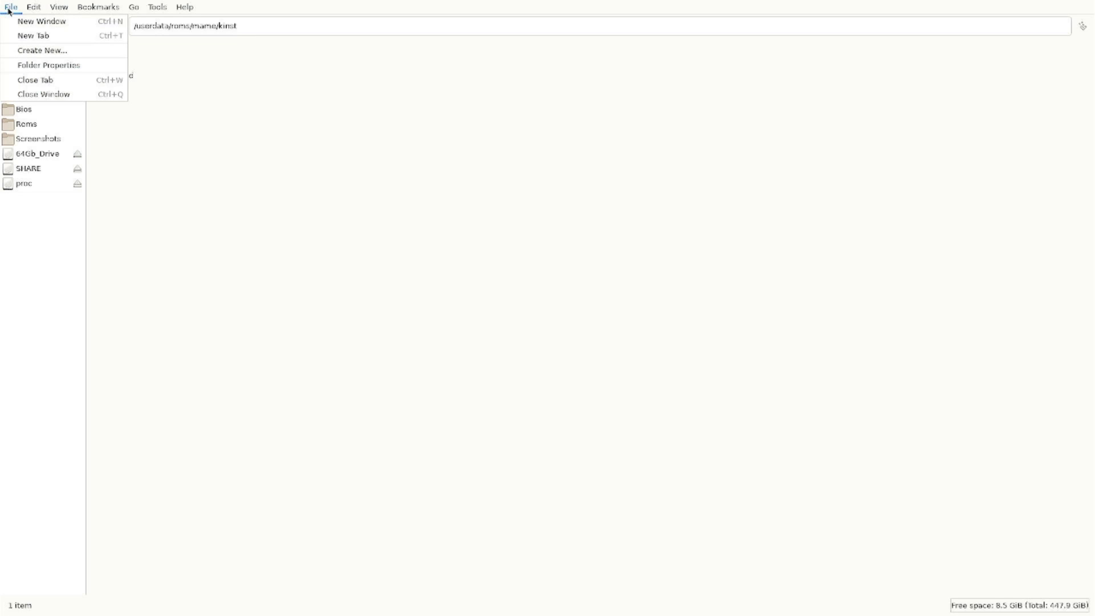
pyautogui.click(26, 93)
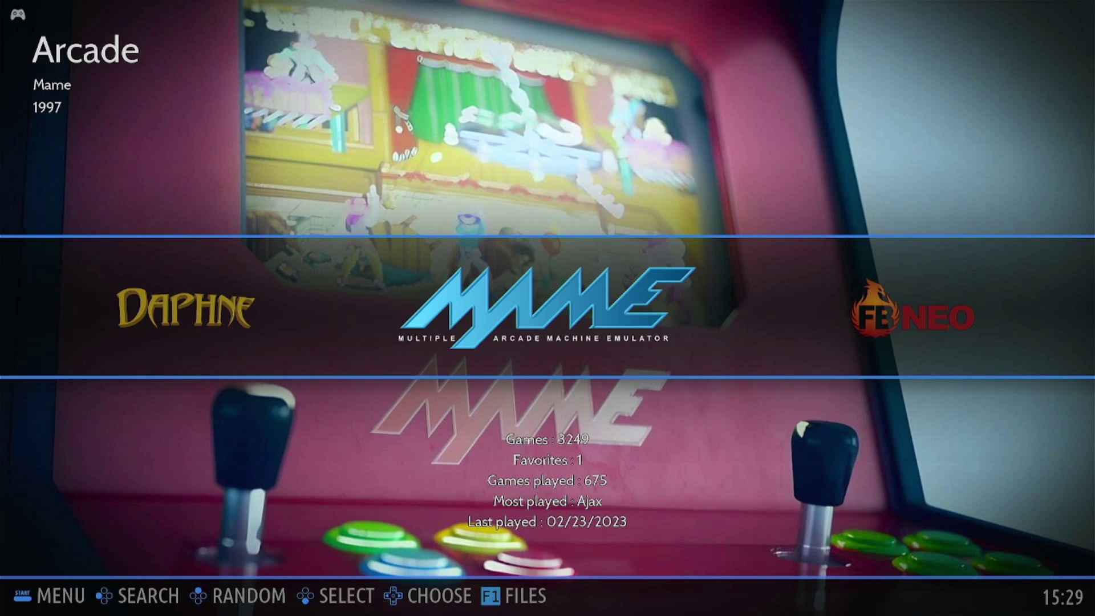
# - Enter the MAME list, watch Killer Instinct's video full screen, then bring up its game menu
pyautogui.press('Return')
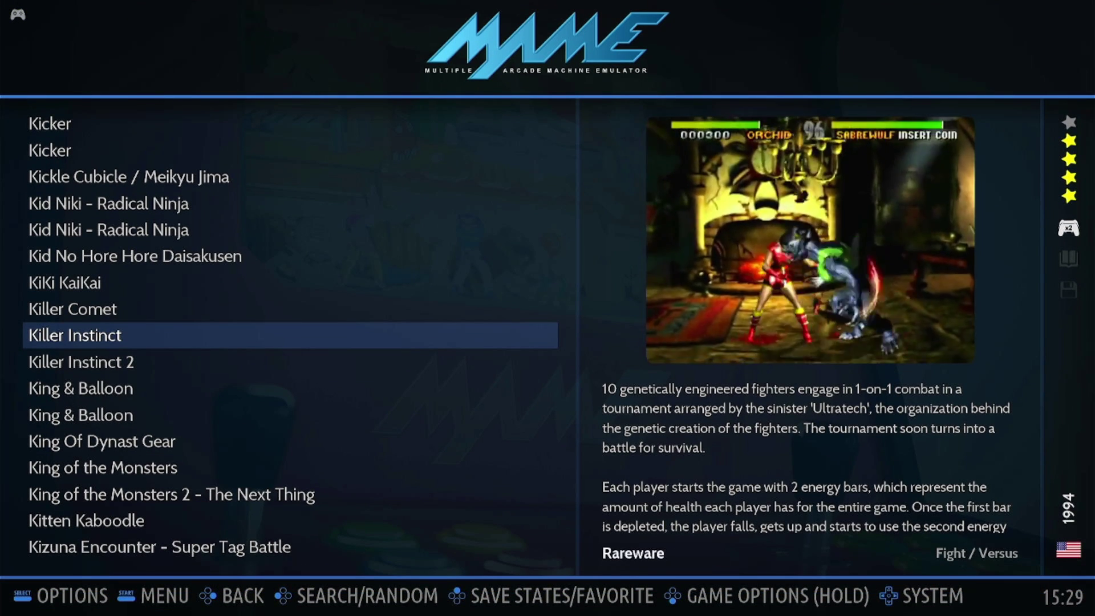
pyautogui.press('Return')
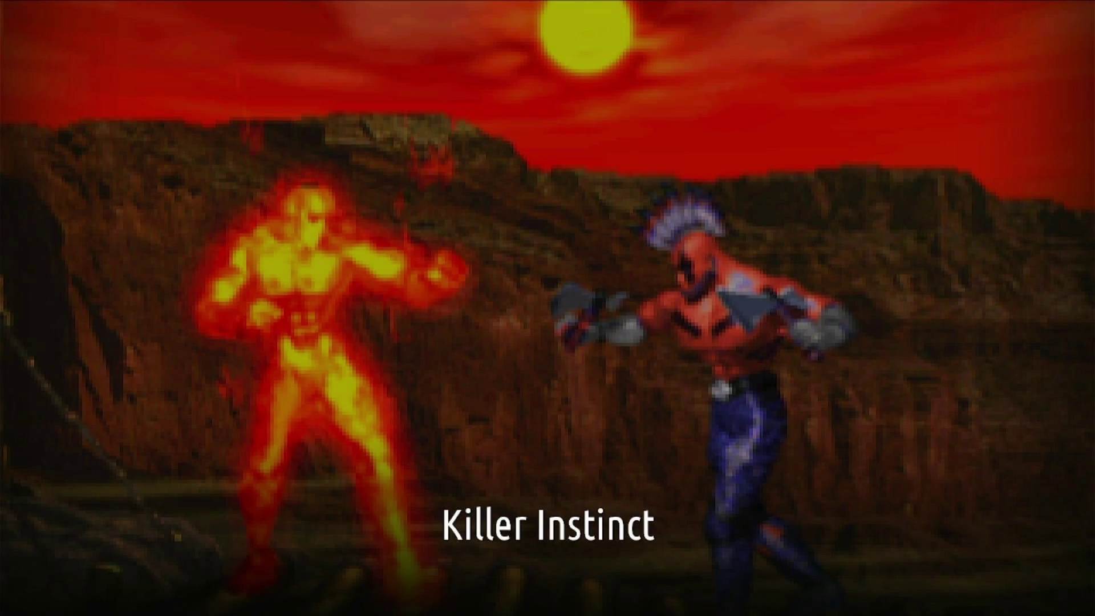
pyautogui.press('Escape')
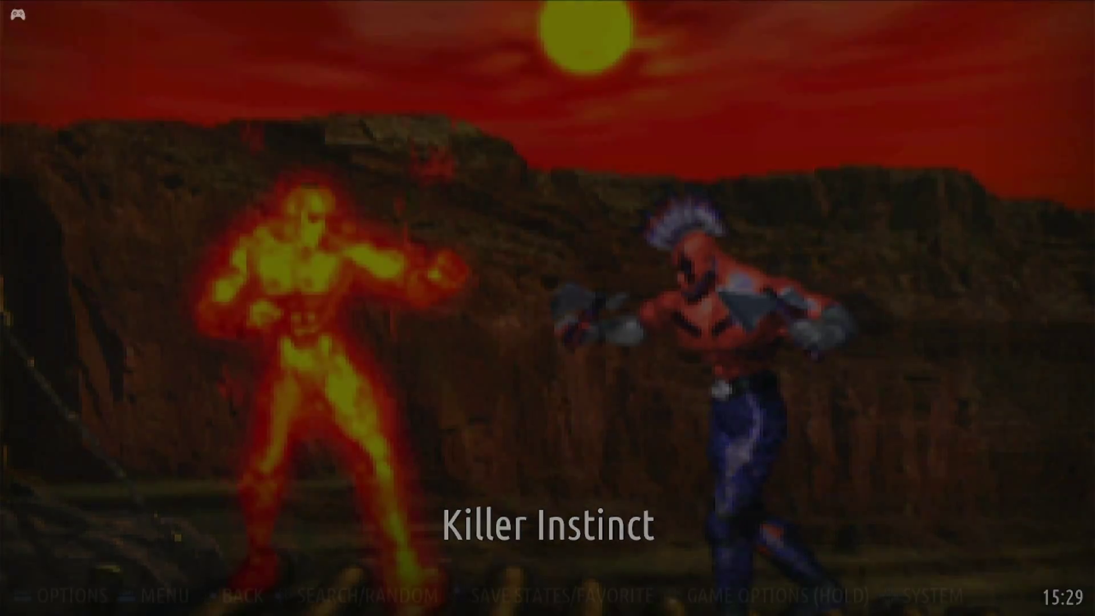
pyautogui.press('Return')
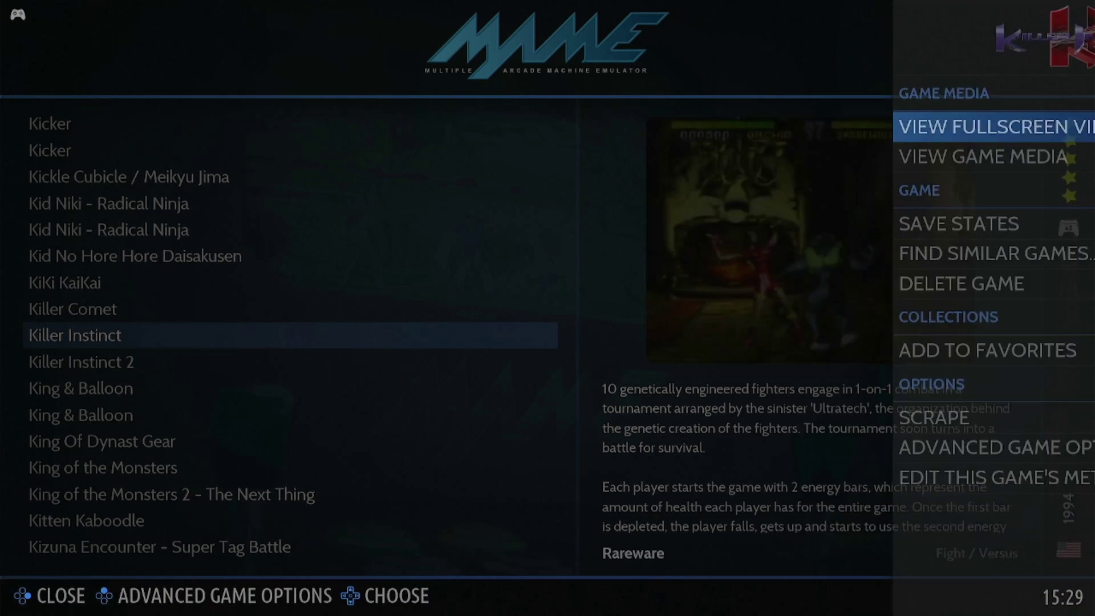
# - Pick LIBRETRO: MAME from Killer Instinct's EMULATOR list in Advanced Game Options and launch the game
pyautogui.press('Up')
pyautogui.press('Up')
pyautogui.press('Return')
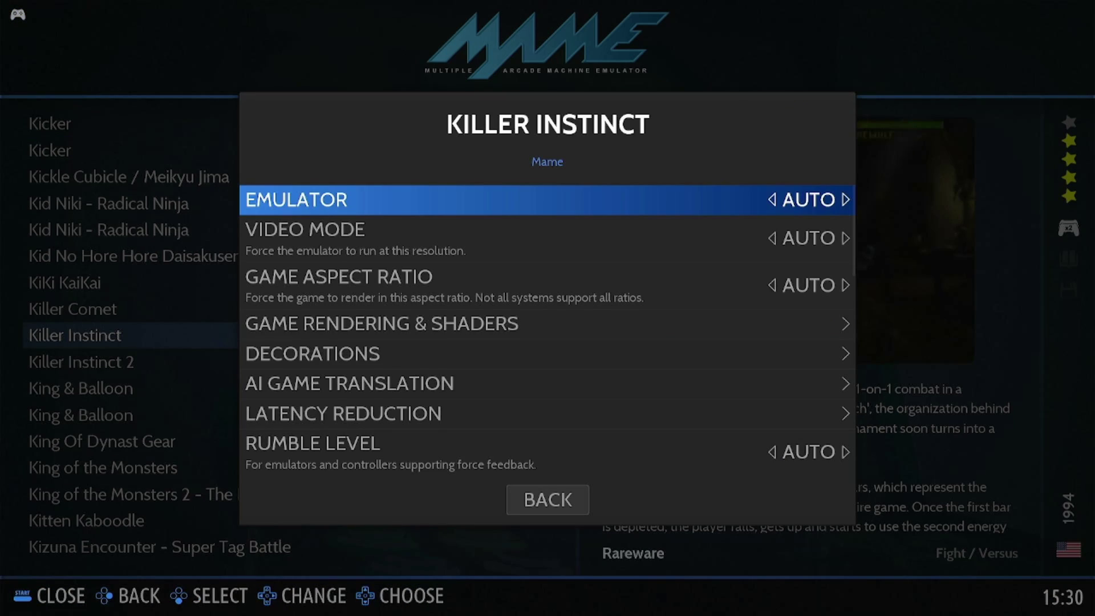
pyautogui.press('Return')
pyautogui.press('Down')
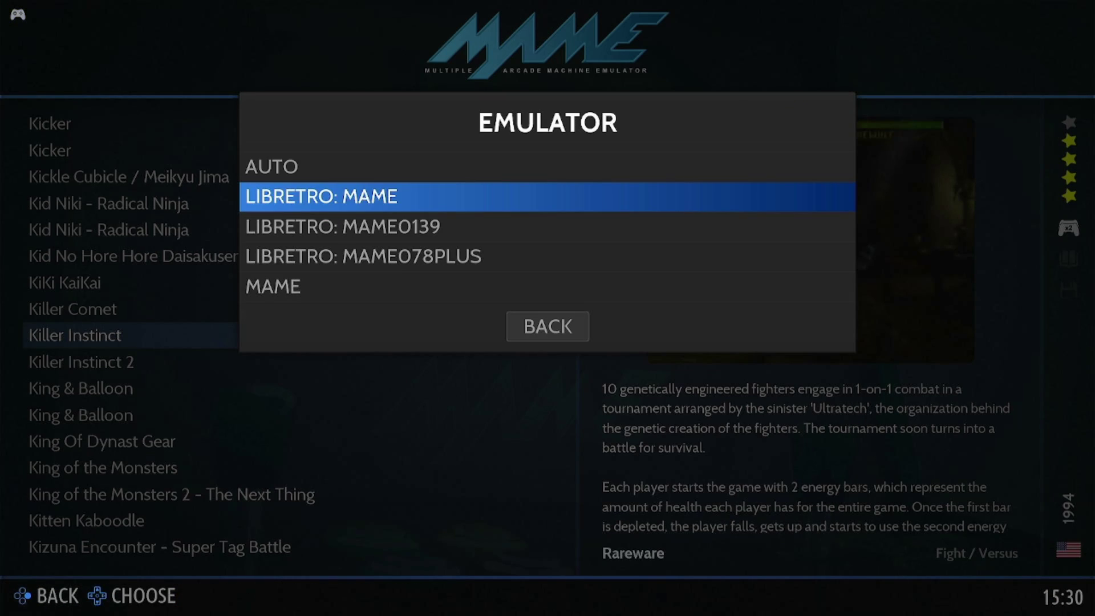
pyautogui.press('Return')
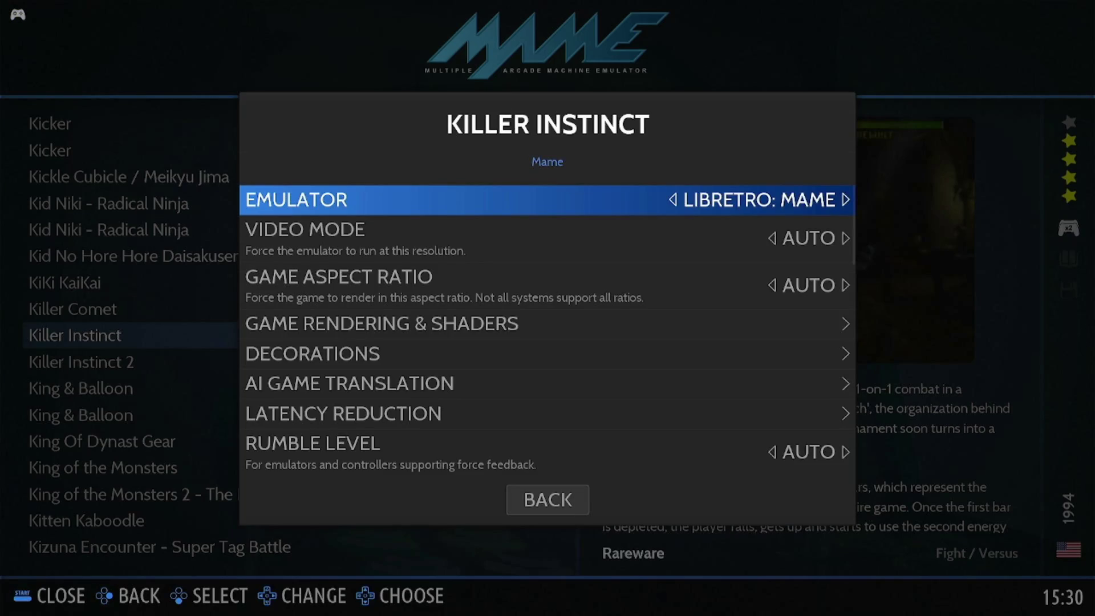
pyautogui.press('Escape')
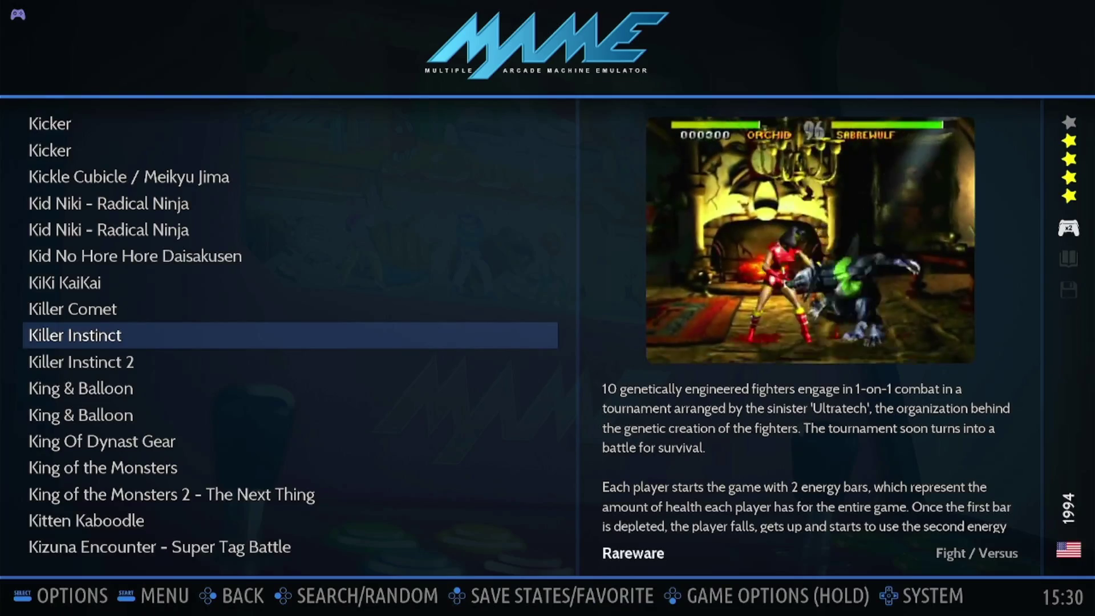
pyautogui.press('Return')
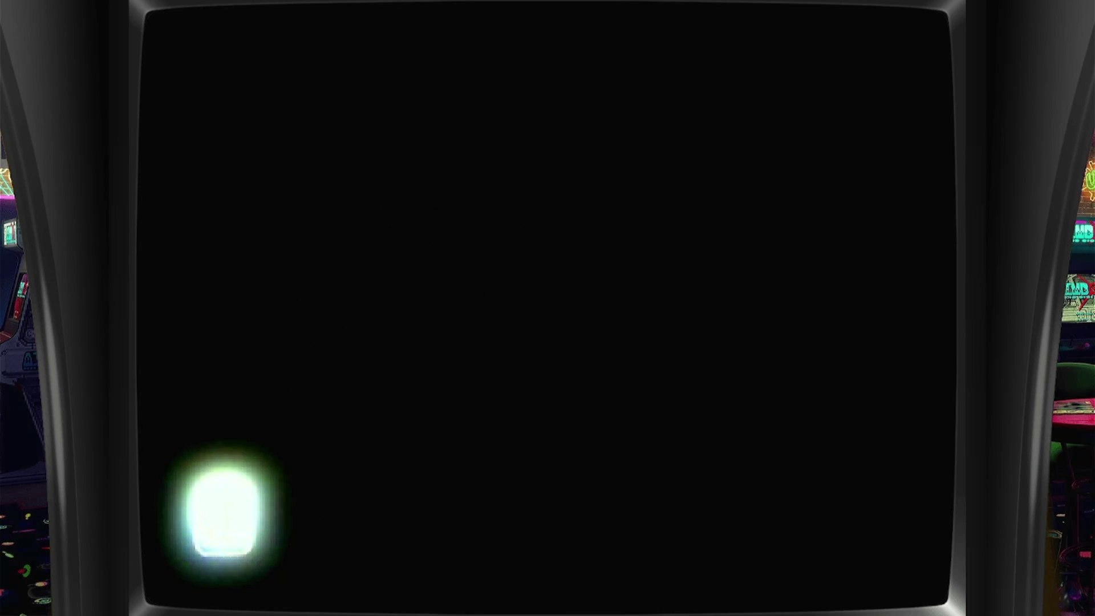
pyautogui.press('Escape')
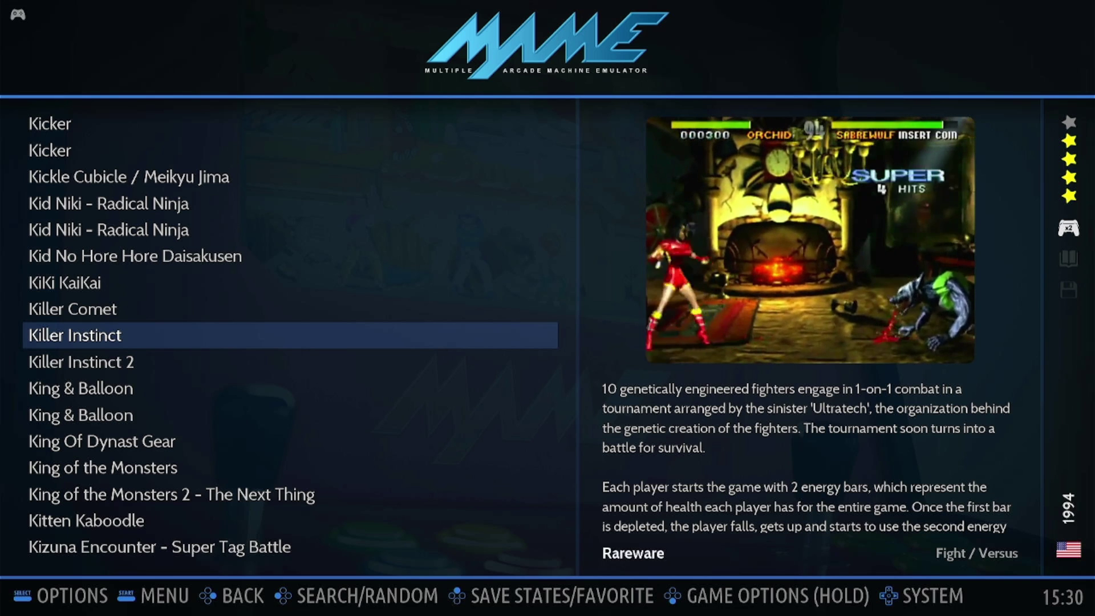
pyautogui.press('Escape')
# - Copy kinst2.chd from the 64Gb_Drive's Game Roms folder, then go to /userdata/roms
pyautogui.press('F1')
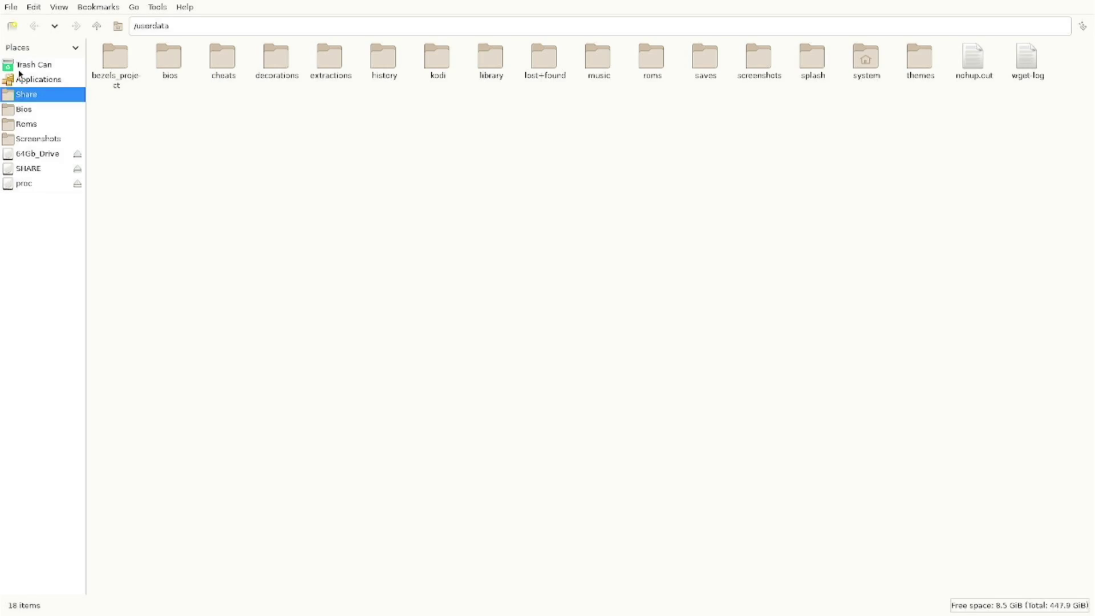
pyautogui.click(28, 154)
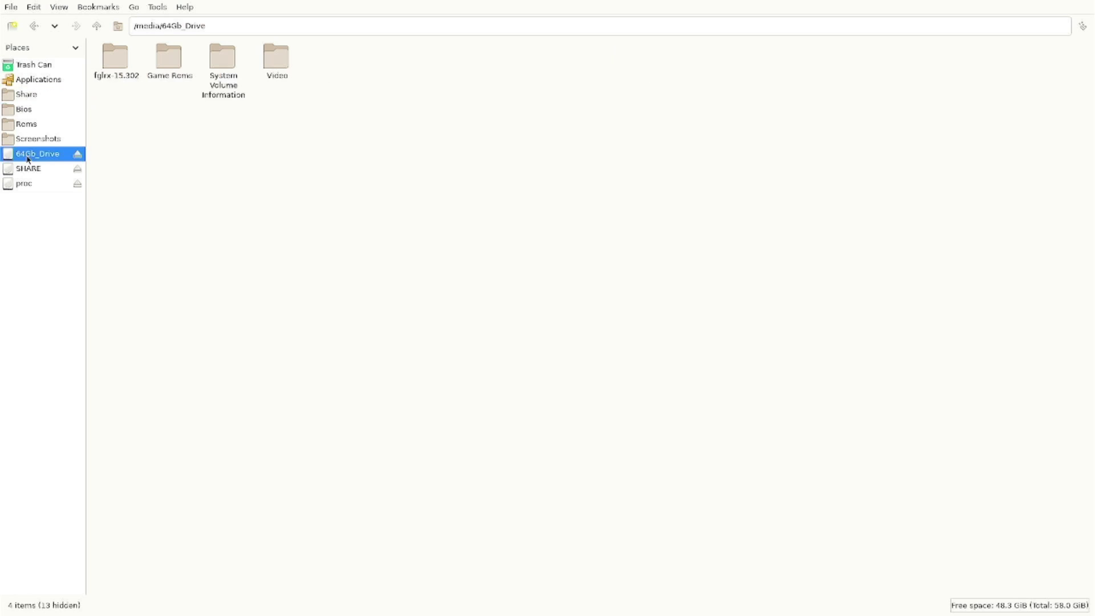
pyautogui.doubleClick(164, 54)
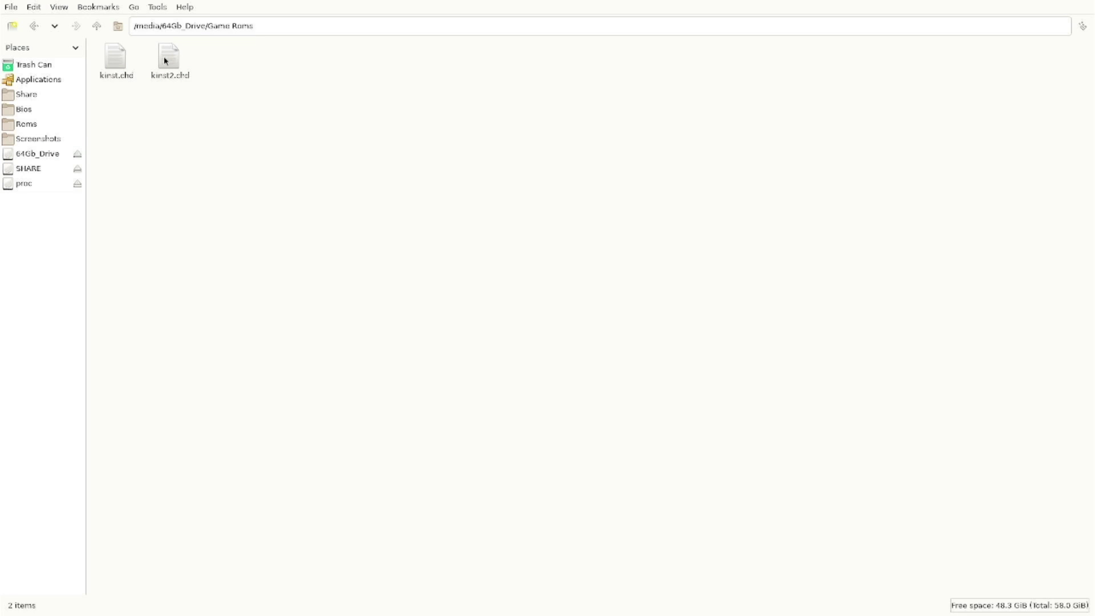
pyautogui.rightClick(166, 59)
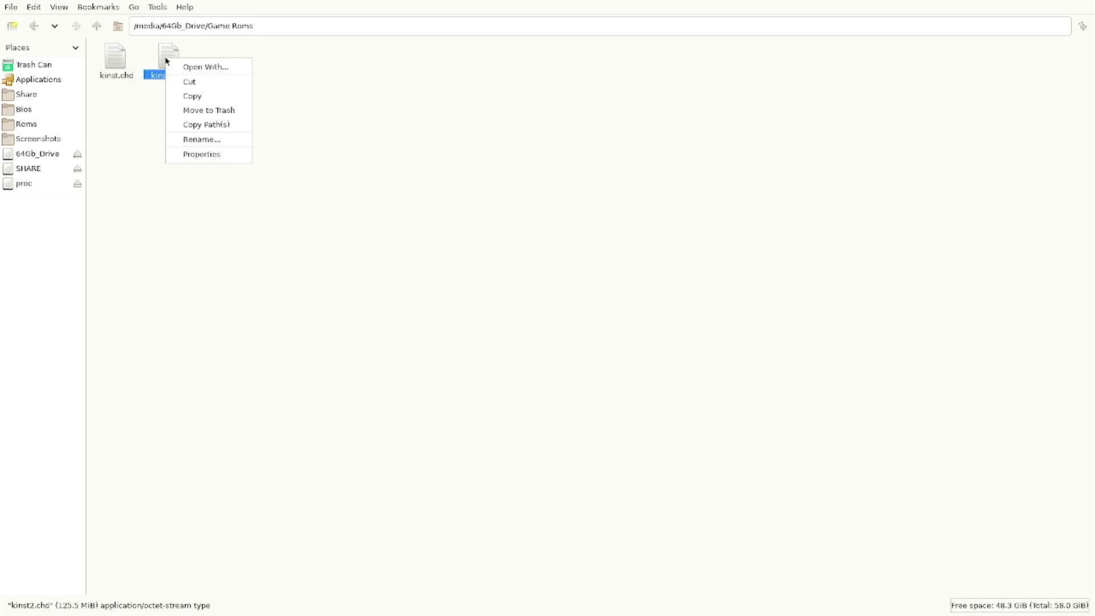
pyautogui.click(186, 96)
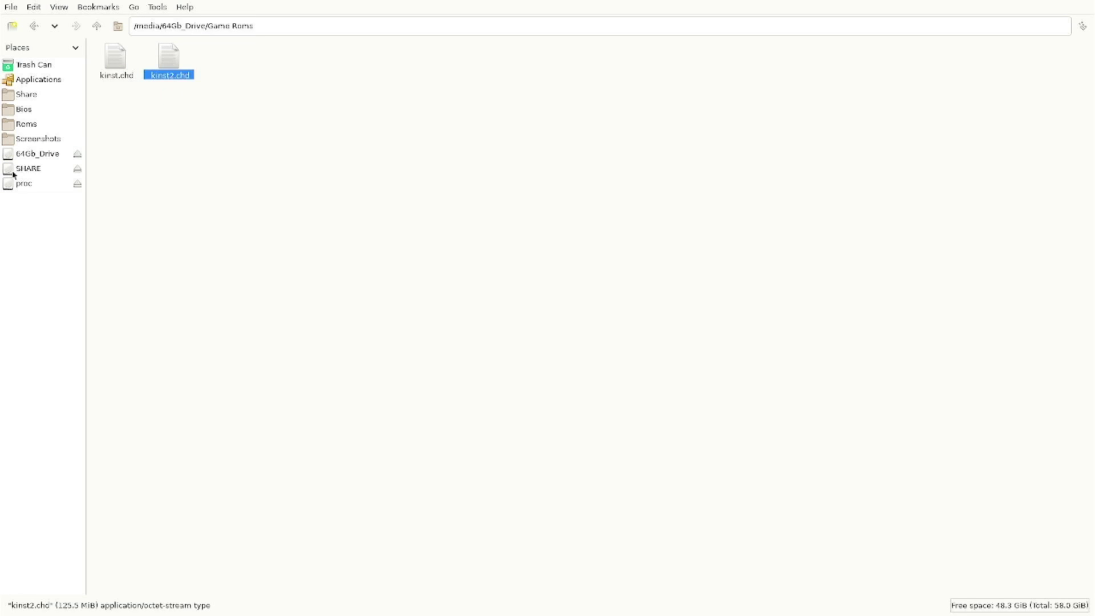
pyautogui.click(19, 126)
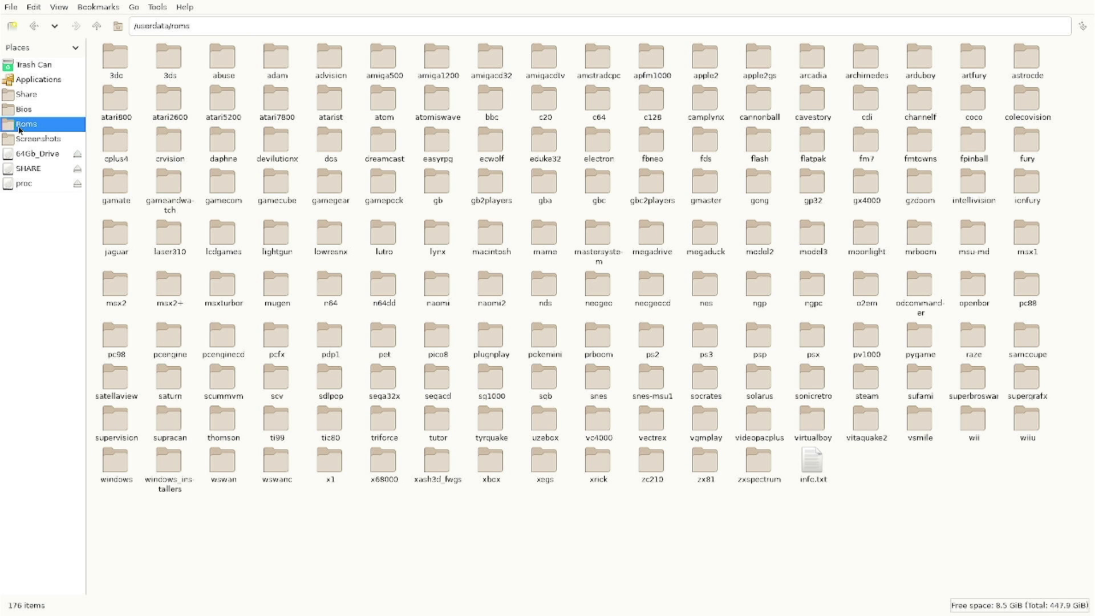
# - Open the mame roms folder and locate kinst.zip and kinst2.zip
pyautogui.doubleClick(542, 240)
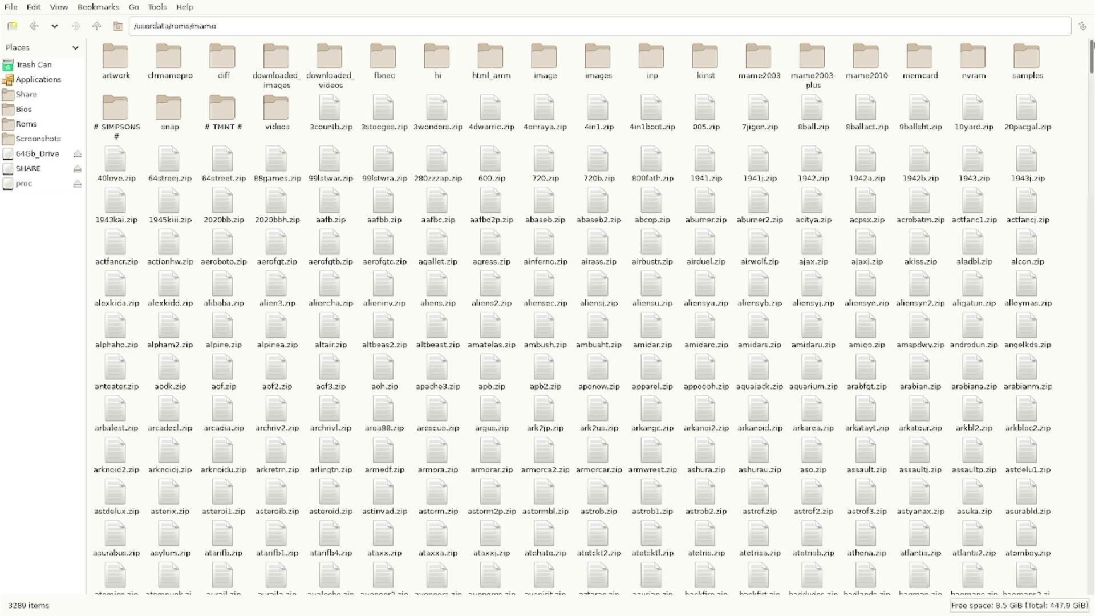
pyautogui.moveTo(1090, 55); pyautogui.dragTo(1090, 273)
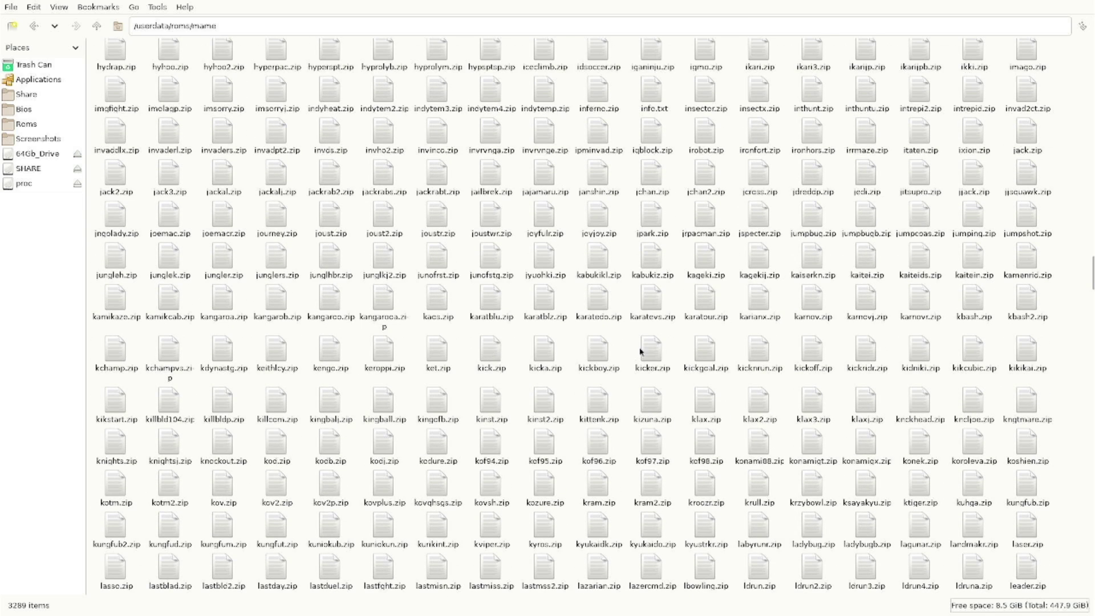
pyautogui.click(495, 406)
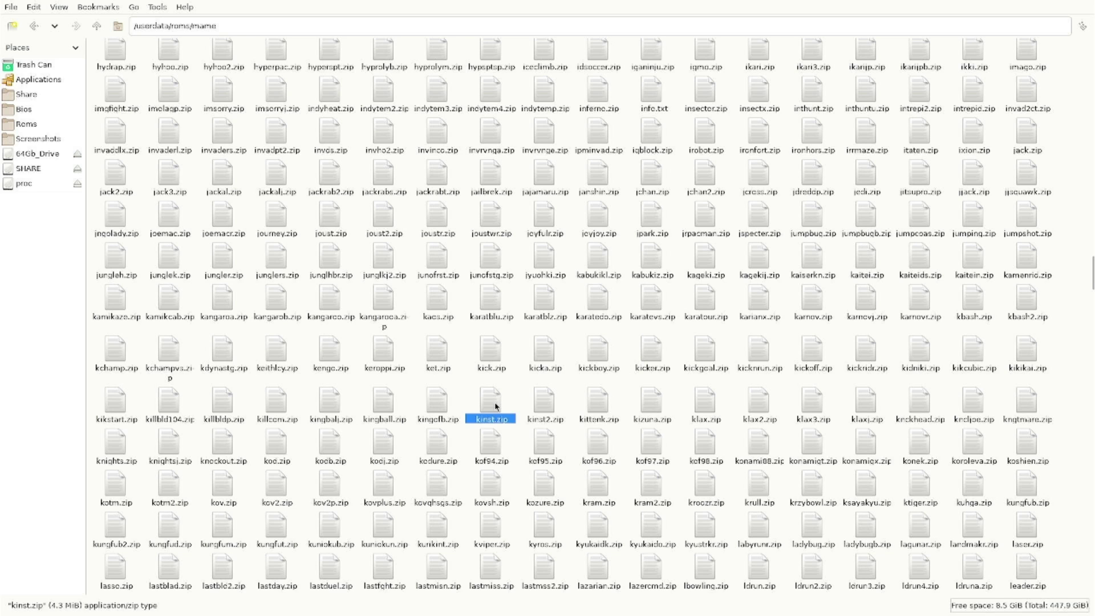
pyautogui.click(545, 405)
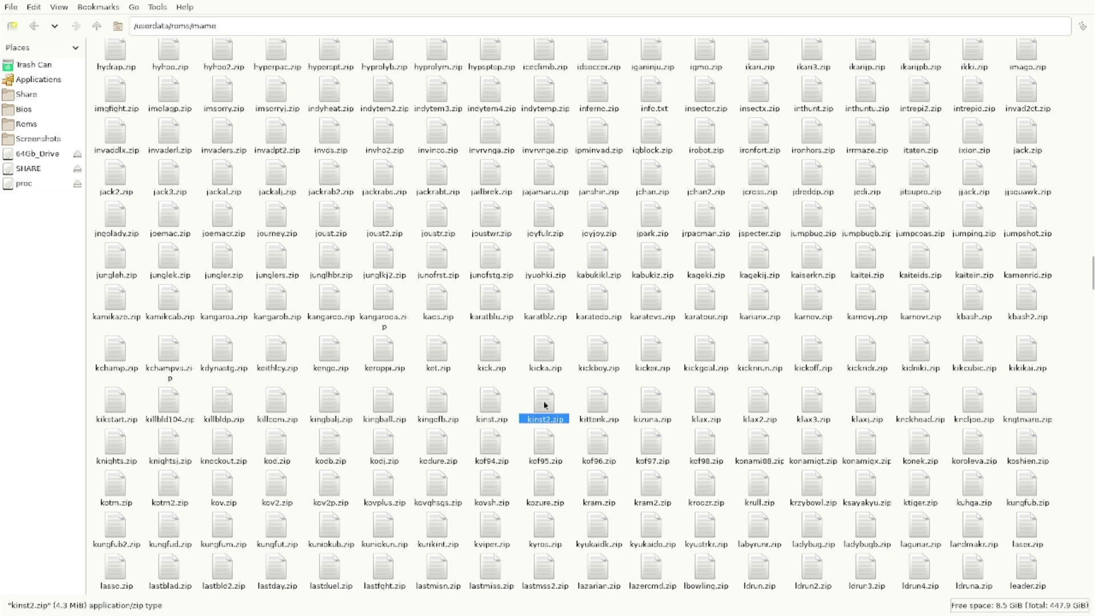
# - Create a new folder named kinst2 in /userdata/roms/mame
pyautogui.rightClick(1065, 402)
pyautogui.moveTo(998, 469)
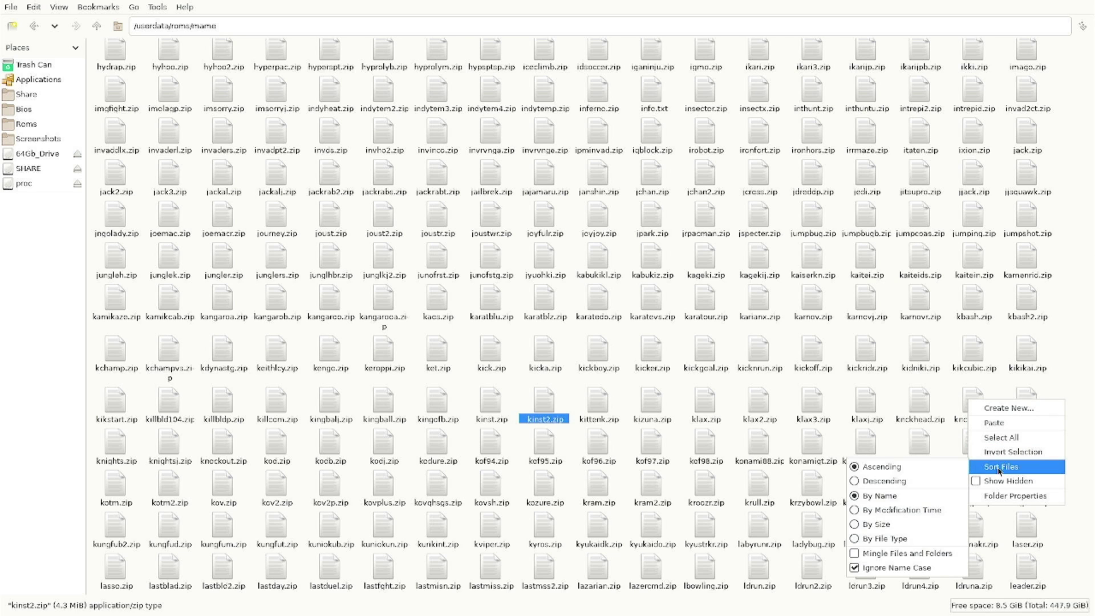
pyautogui.moveTo(1002, 408)
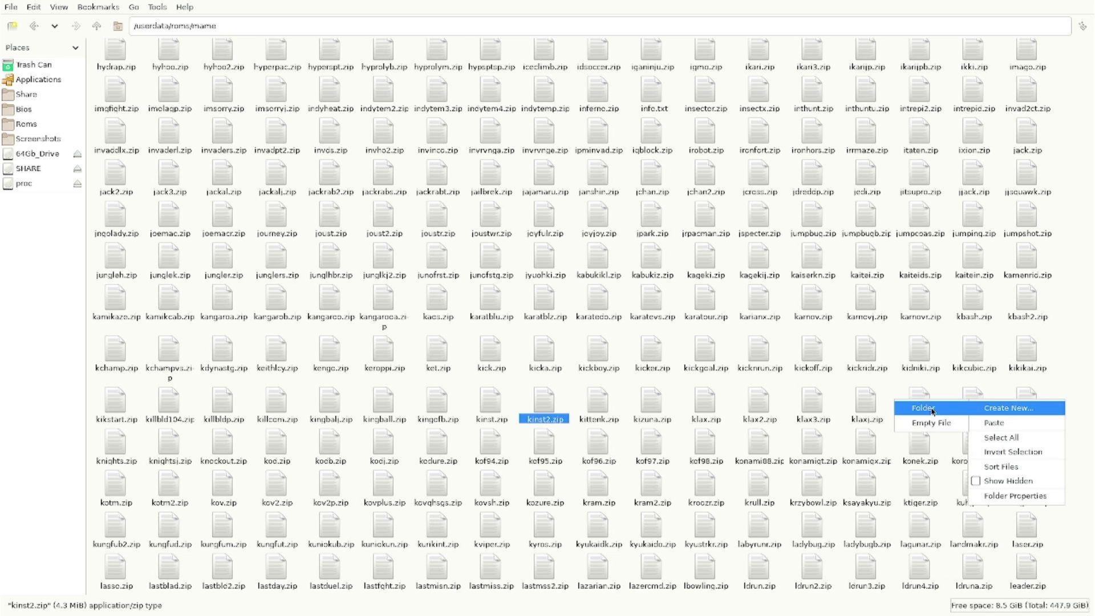
pyautogui.click(932, 411)
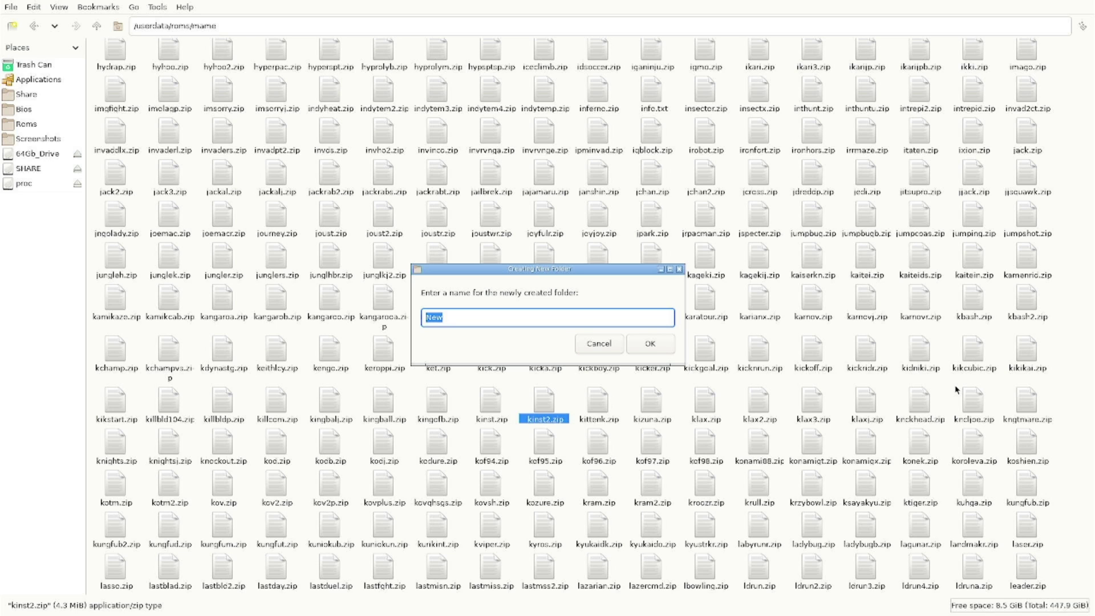
pyautogui.write('kinst2')
pyautogui.click(643, 342)
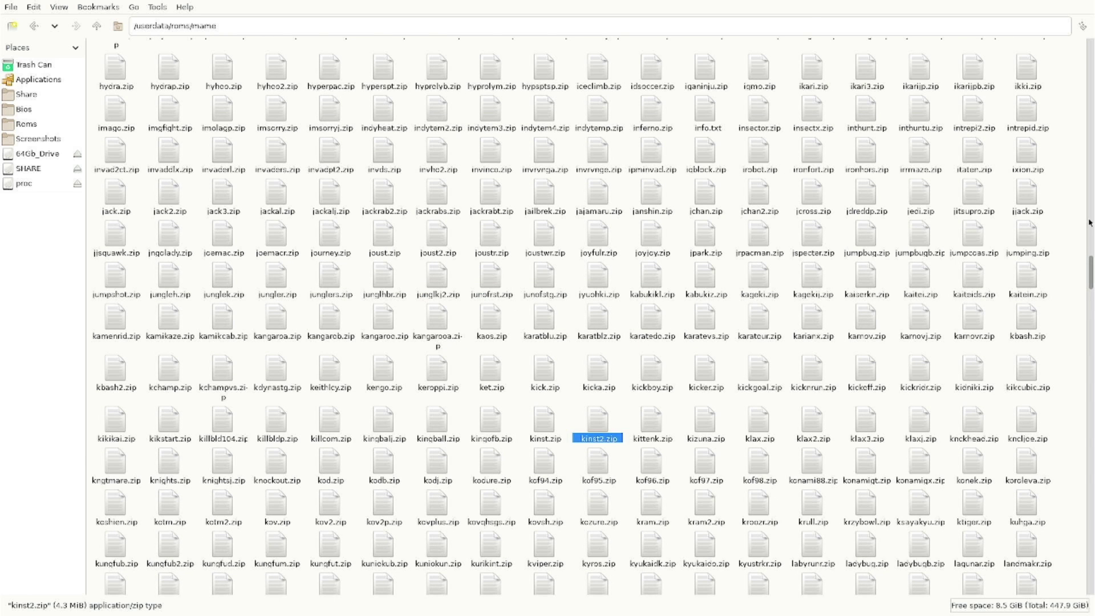
# - Paste kinst2.chd into /userdata/roms/mame/kinst2, then close the file manager window
pyautogui.moveTo(1090, 271); pyautogui.dragTo(1078, 20)
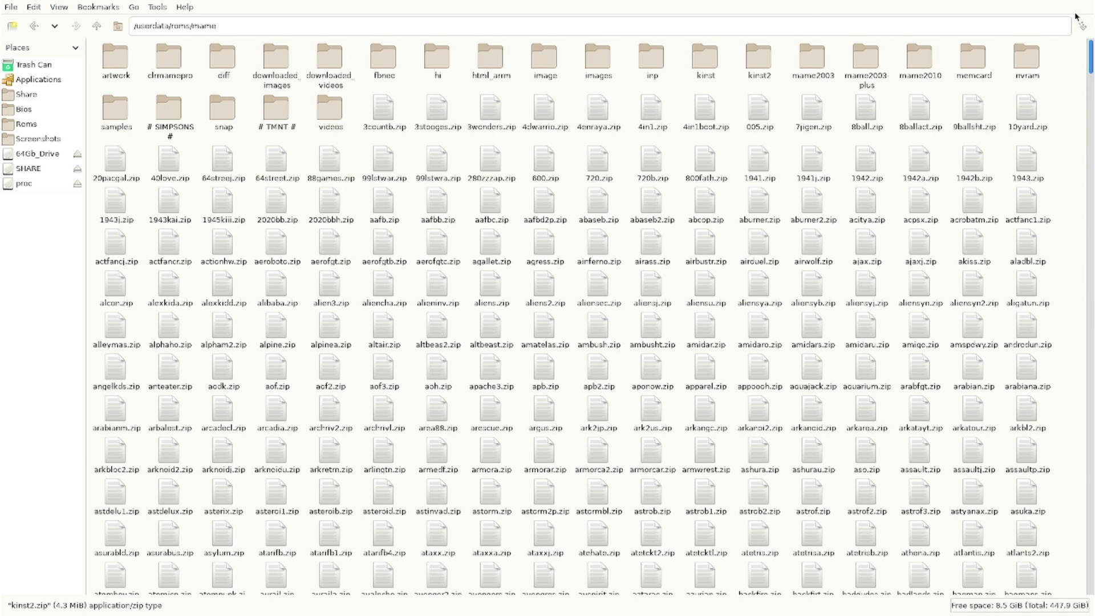
pyautogui.click(751, 60)
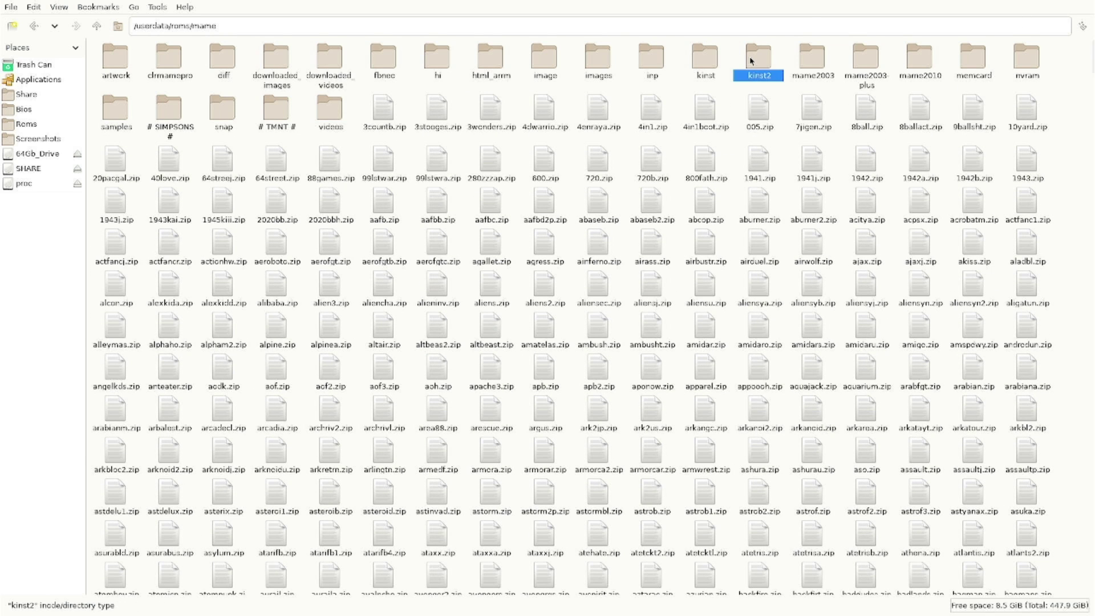
pyautogui.doubleClick(751, 60)
pyautogui.rightClick(199, 125)
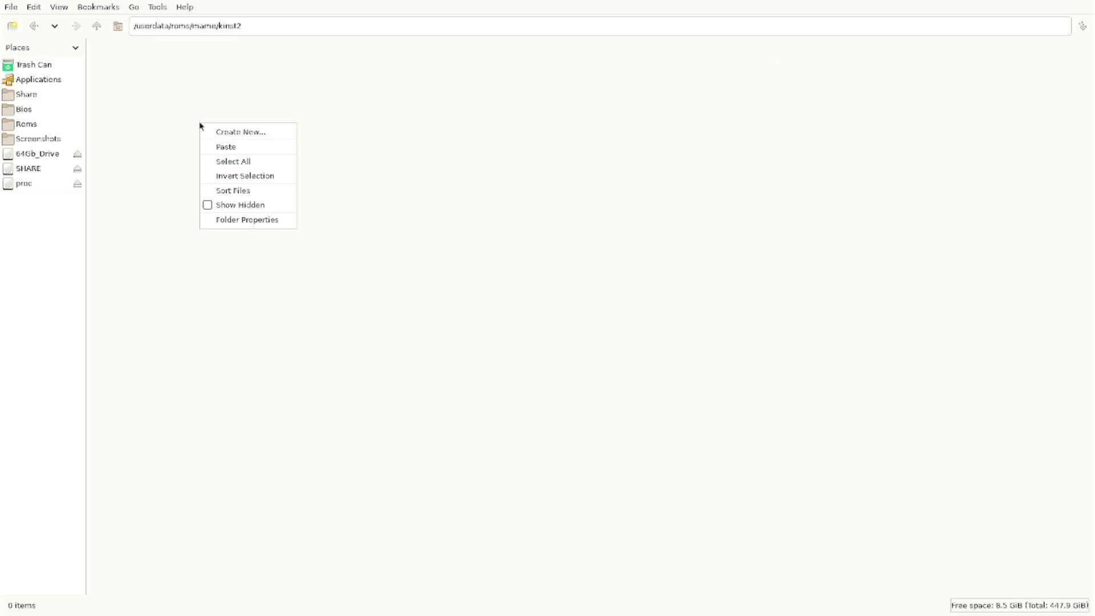
pyautogui.click(223, 148)
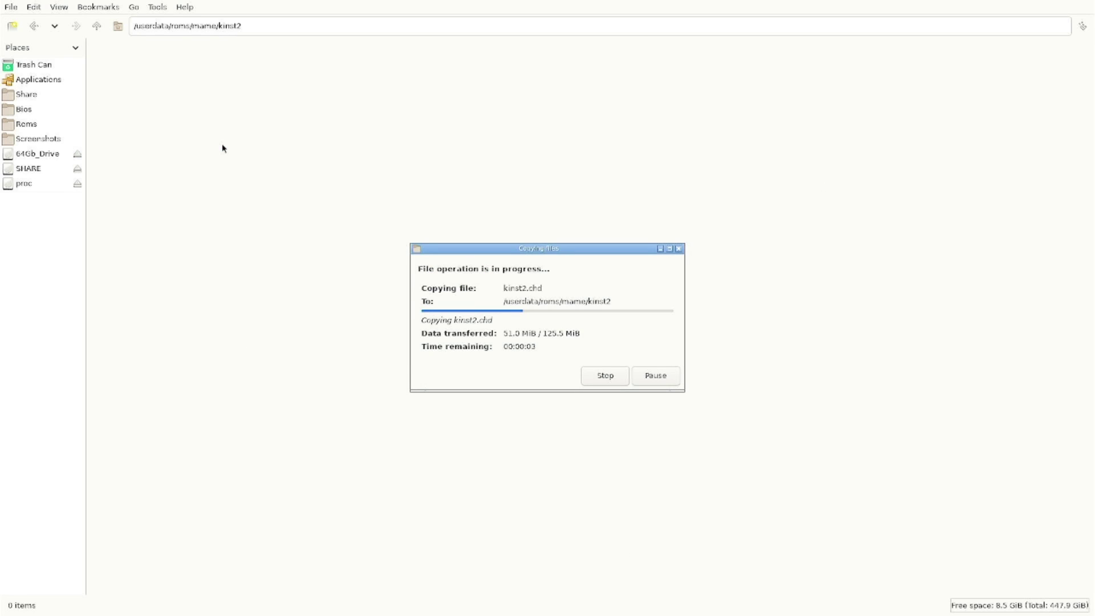
pyautogui.click(12, 8)
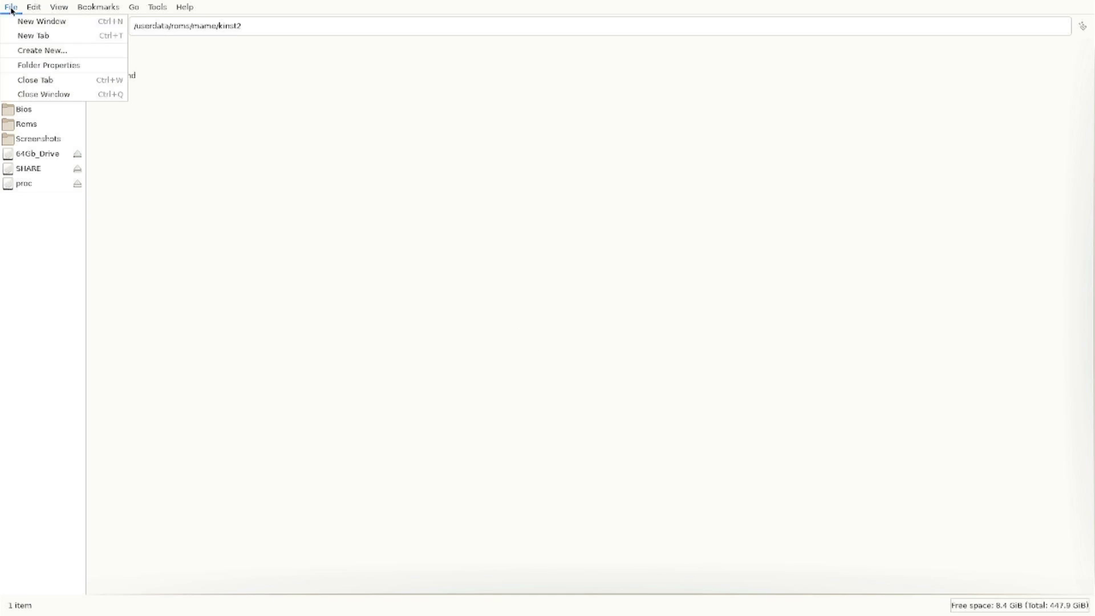
pyautogui.click(23, 95)
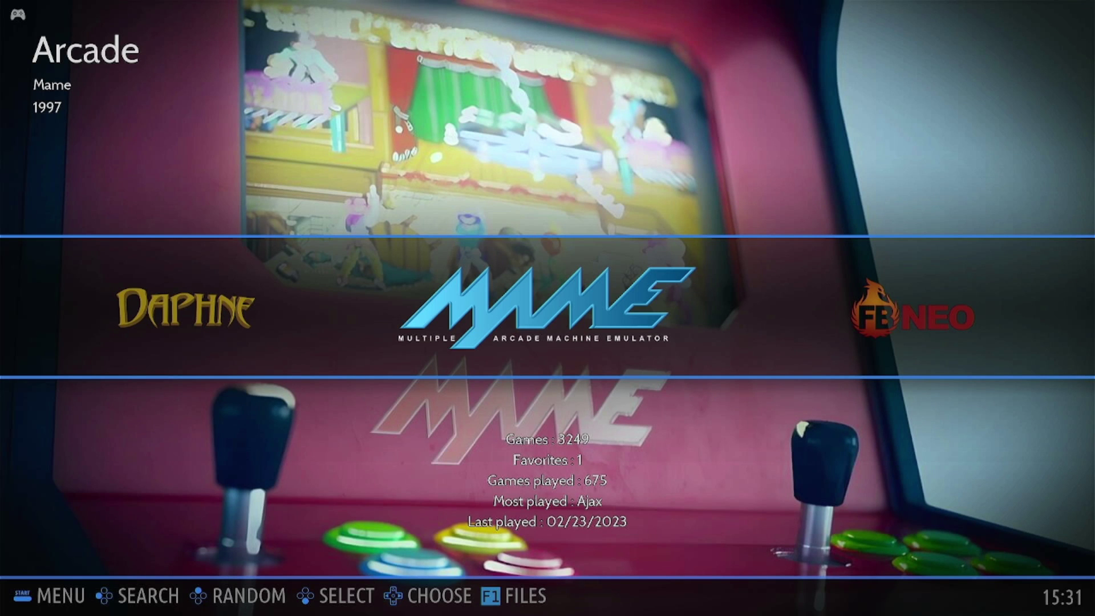
# - Open the MAME game list and select Killer Instinct 2
pyautogui.press('Return')
pyautogui.press('Down')
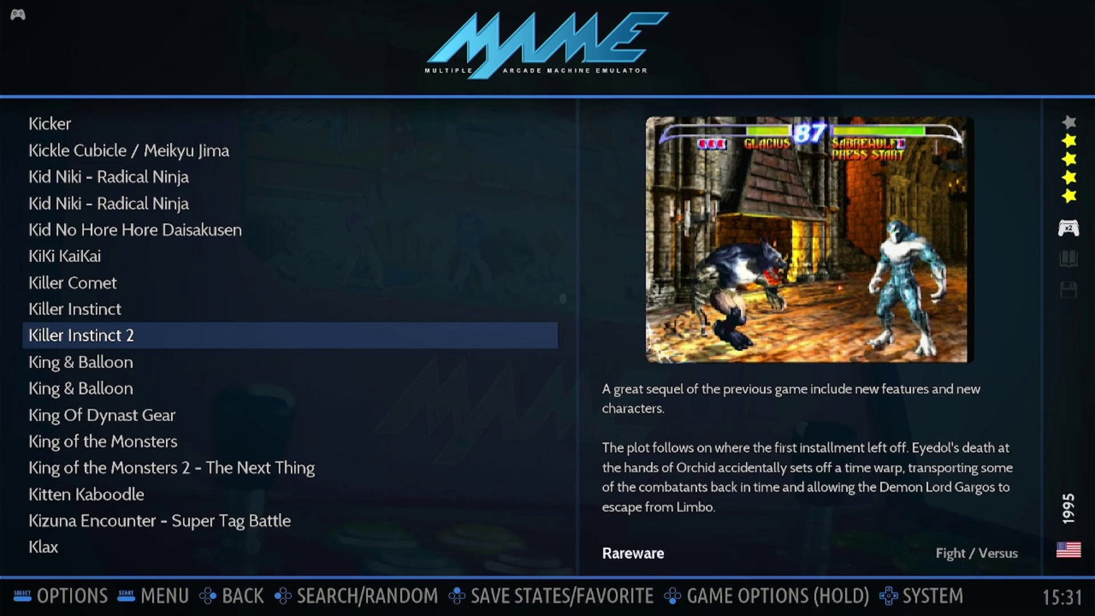
pyautogui.press('Return')
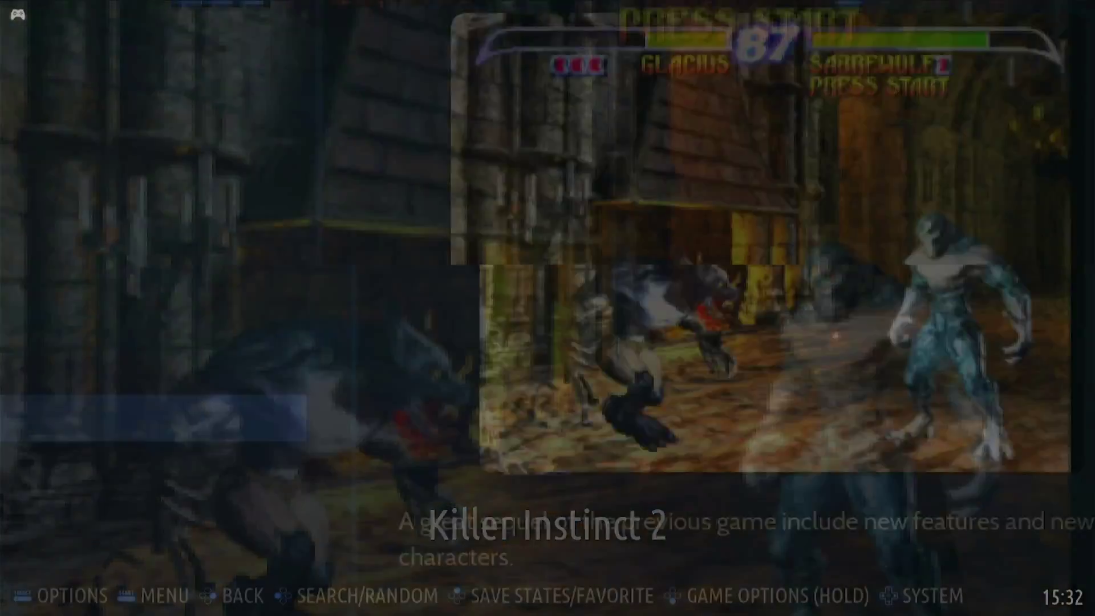
# - Set Killer Instinct 2's emulator to LIBRETRO: MAME in Advanced Game Options, then launch it
pyautogui.press('Return')
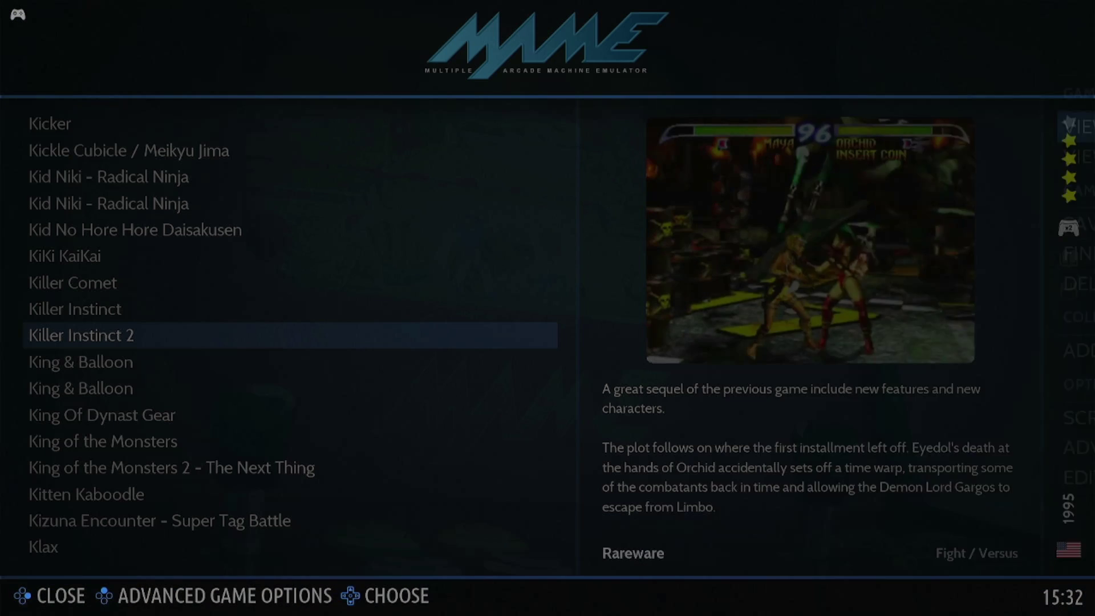
pyautogui.press('Up')
pyautogui.press('Up')
pyautogui.press('Return')
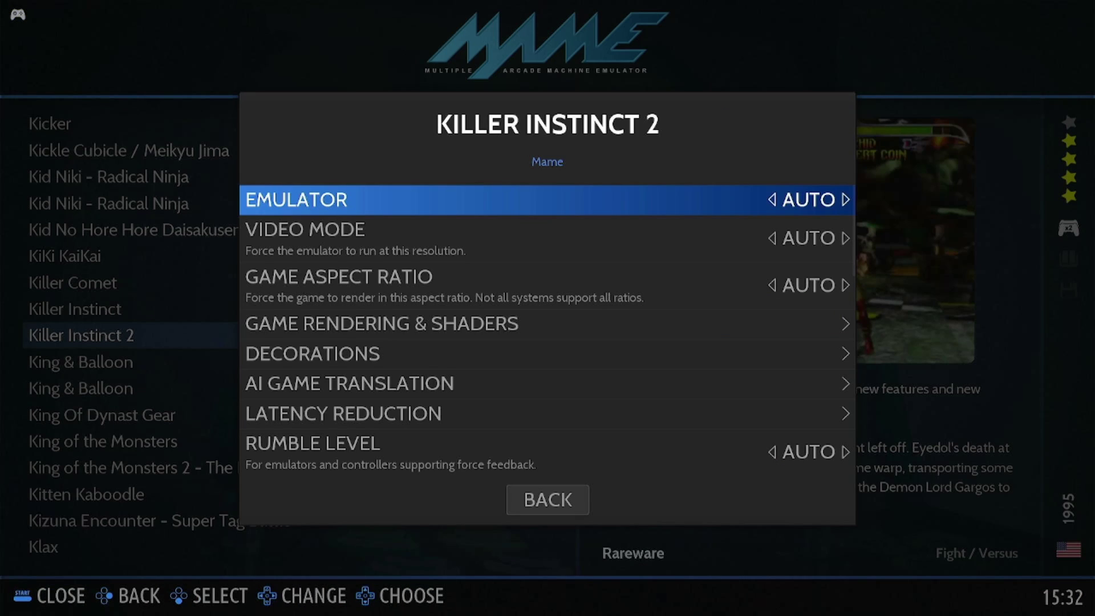
pyautogui.press('Return')
pyautogui.press('Down')
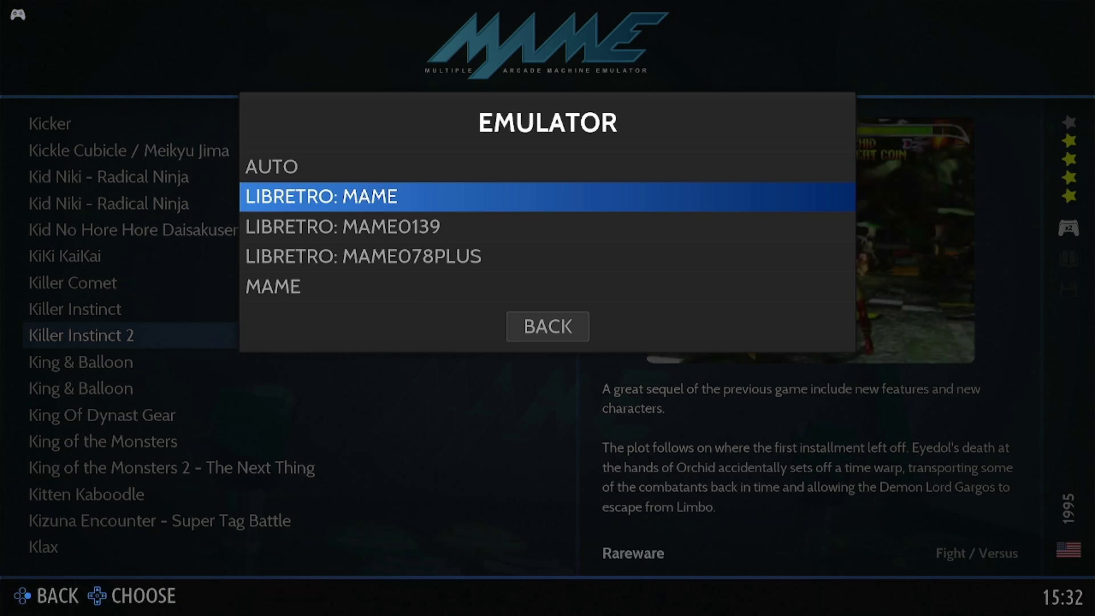
pyautogui.press('Return')
pyautogui.press('BackSpace')
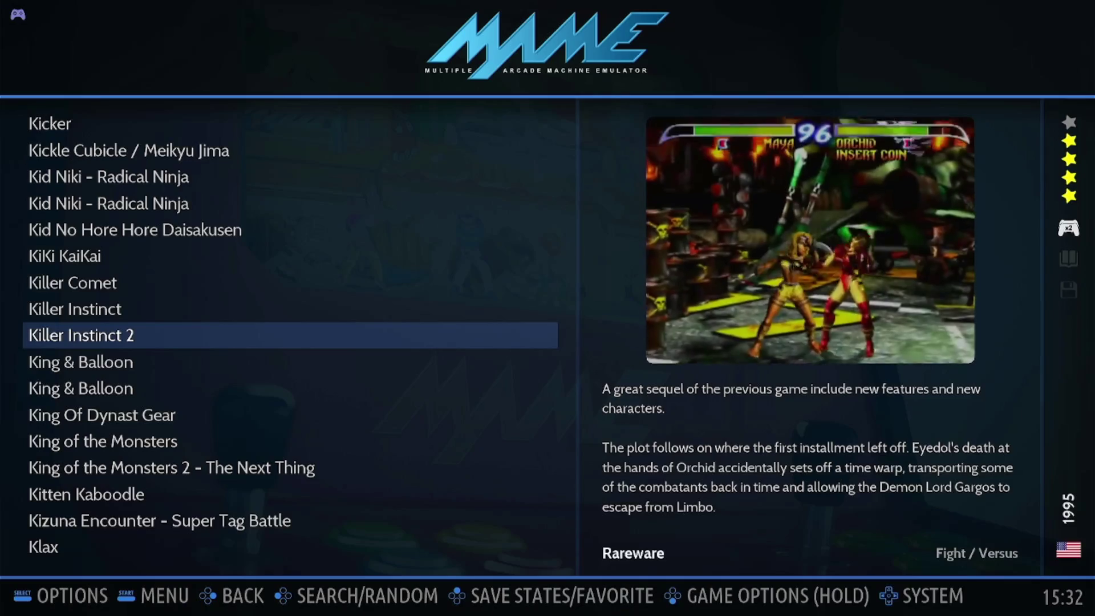
pyautogui.press('Return')
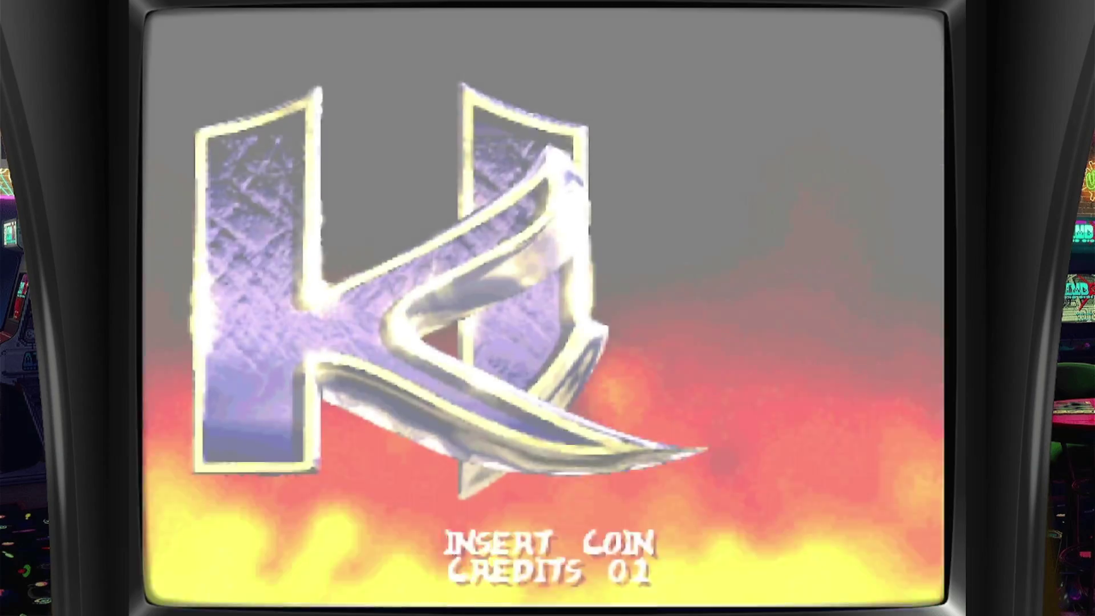
# - Insert a credit, start as Jago, and fight Orchid with kicks and close-range strikes
pyautogui.press('5')
pyautogui.press('5')
pyautogui.press('1')
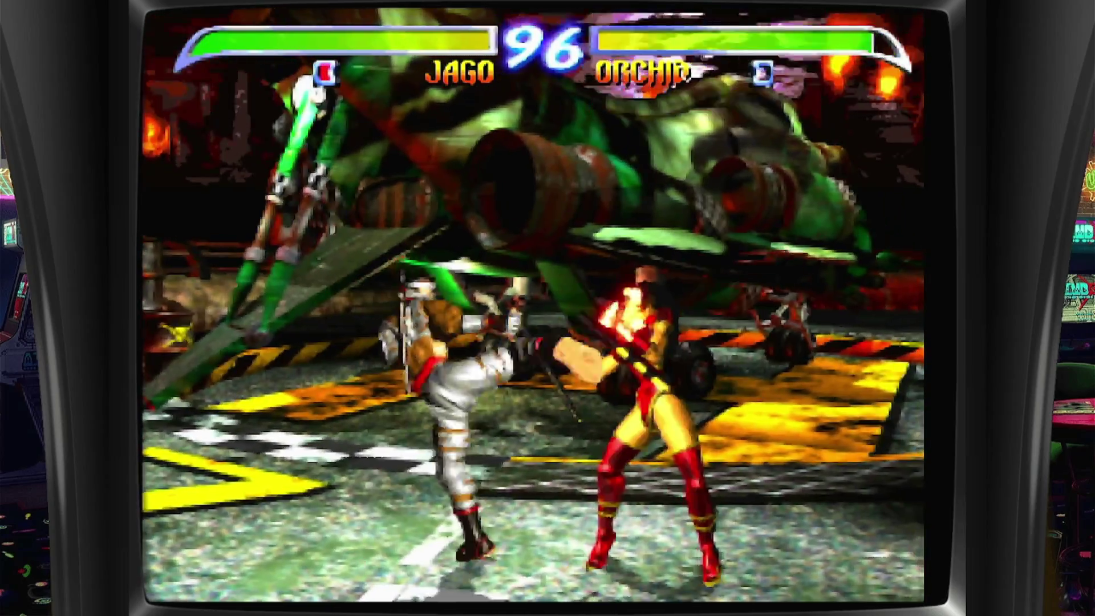
pyautogui.press('Up')
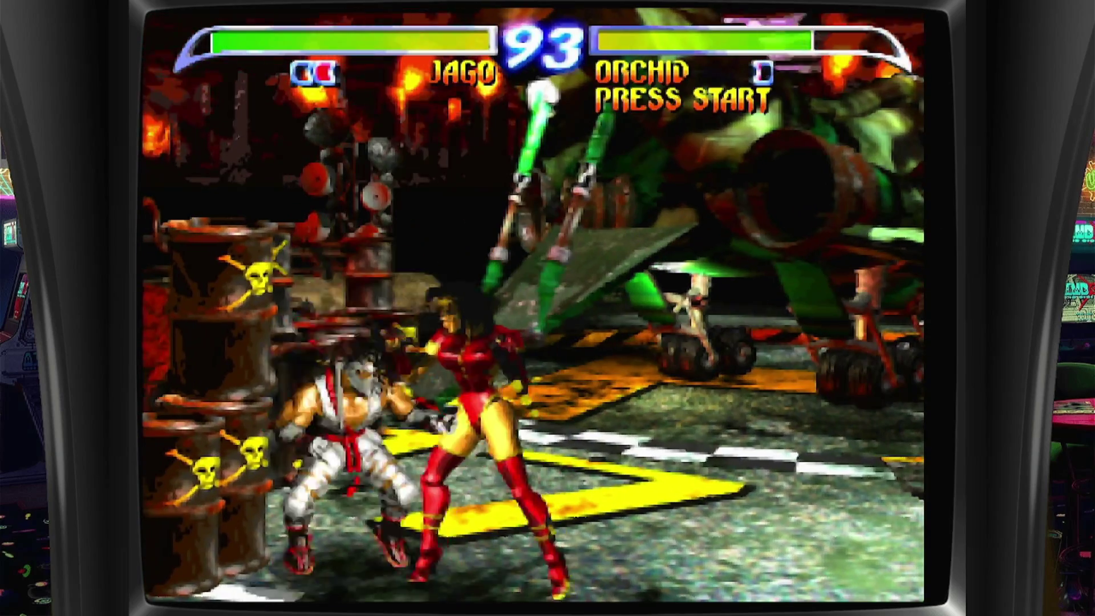
pyautogui.press('Left')
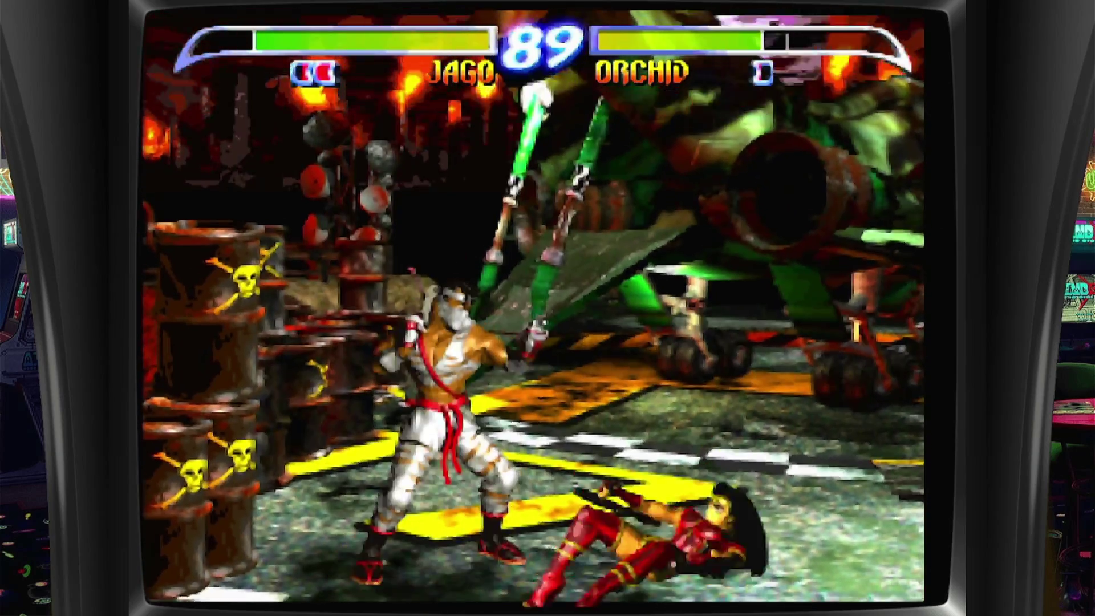
pyautogui.press('x')
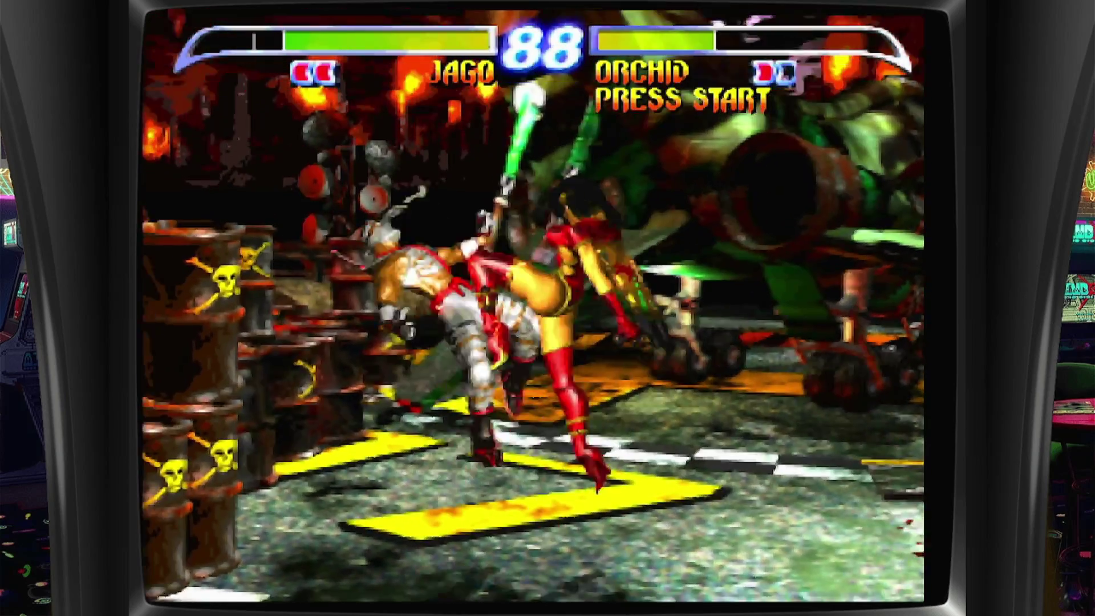